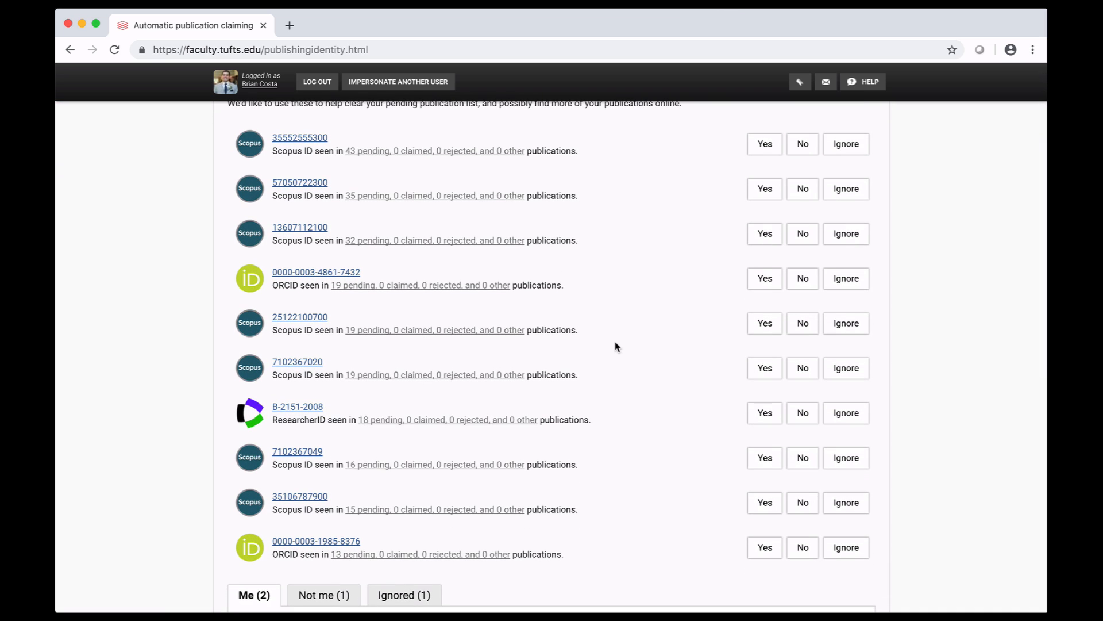
# Review the pending publications for the first suggested Scopus ID and accept that ID with Auto claim publications
pyautogui.keyDown('super'); pyautogui.click(500, 155); pyautogui.keyUp('super')
pyautogui.click(402, 25)
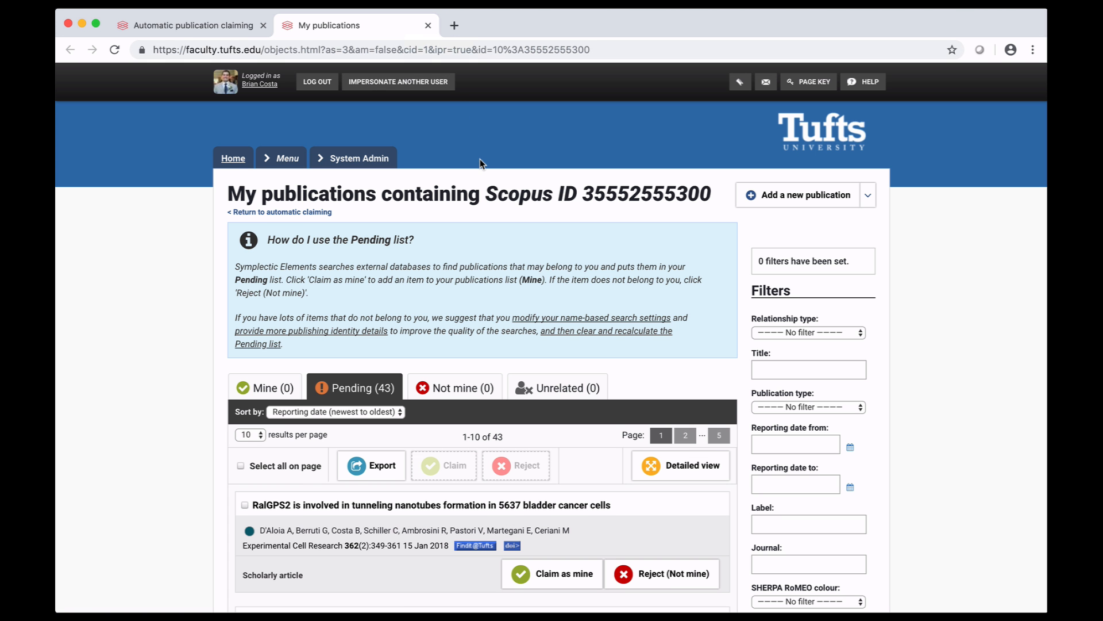
pyautogui.scroll(-4, 480, 158)
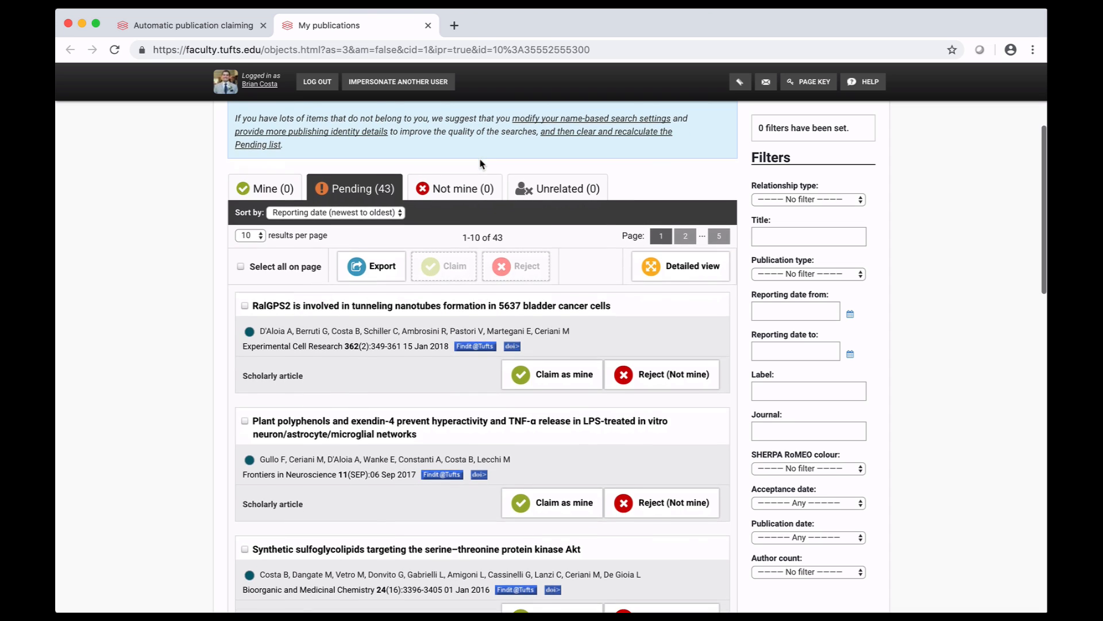
pyautogui.scroll(-12, 481, 164)
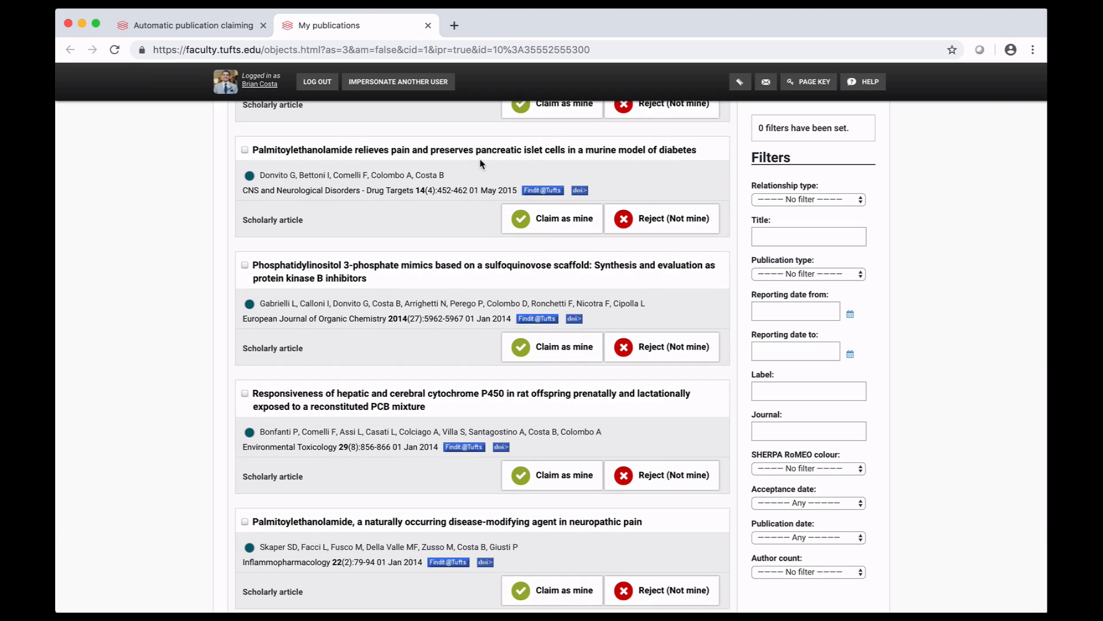
pyautogui.click(229, 29)
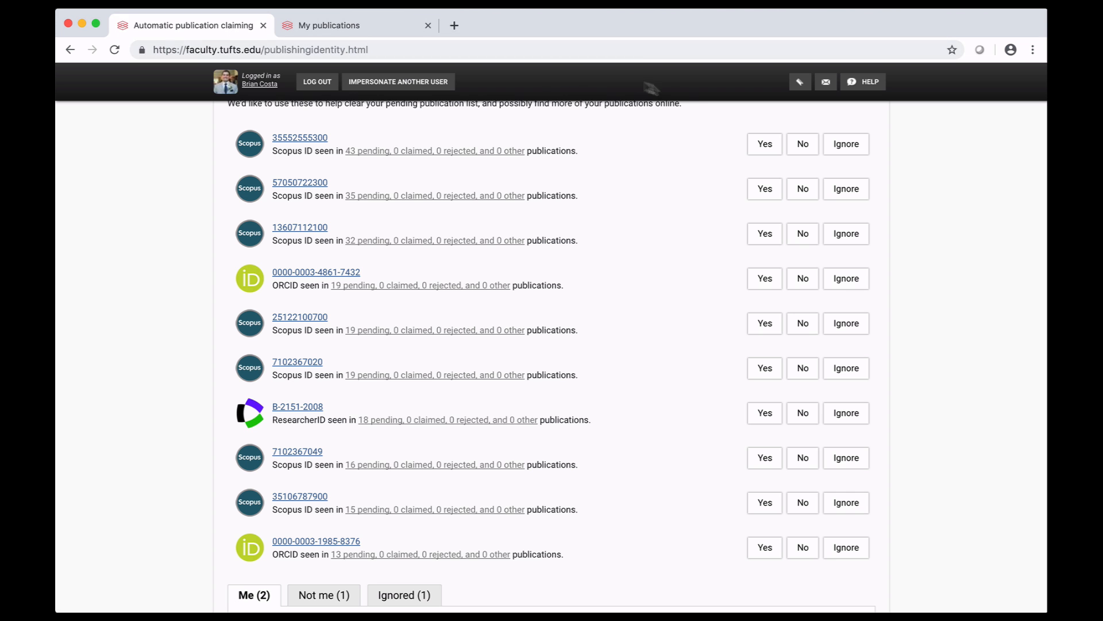
pyautogui.click(753, 148)
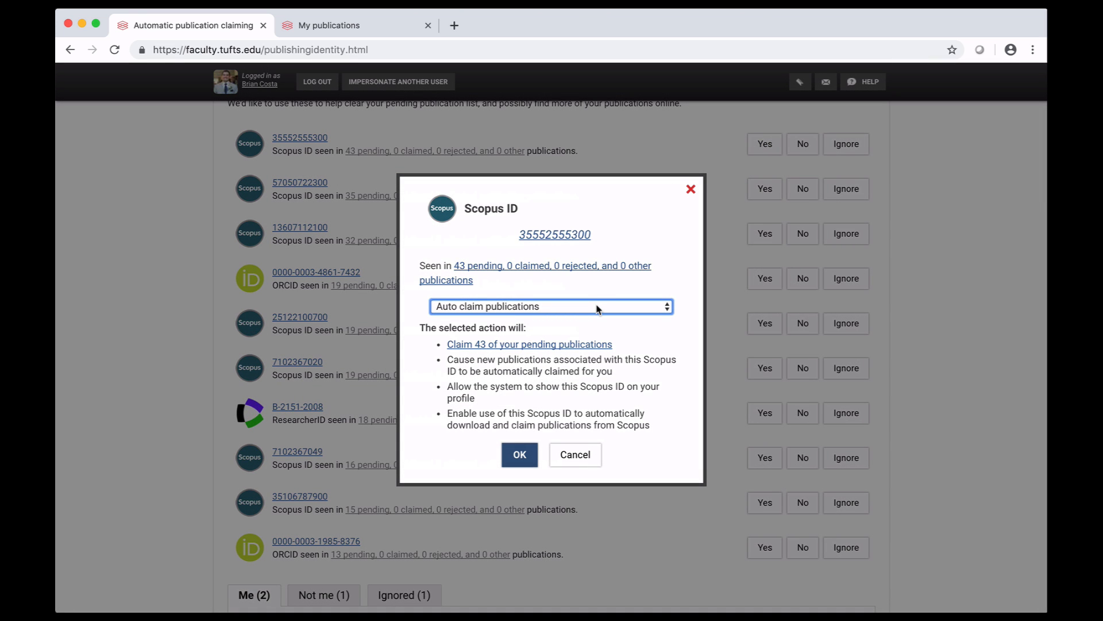
pyautogui.click(520, 455)
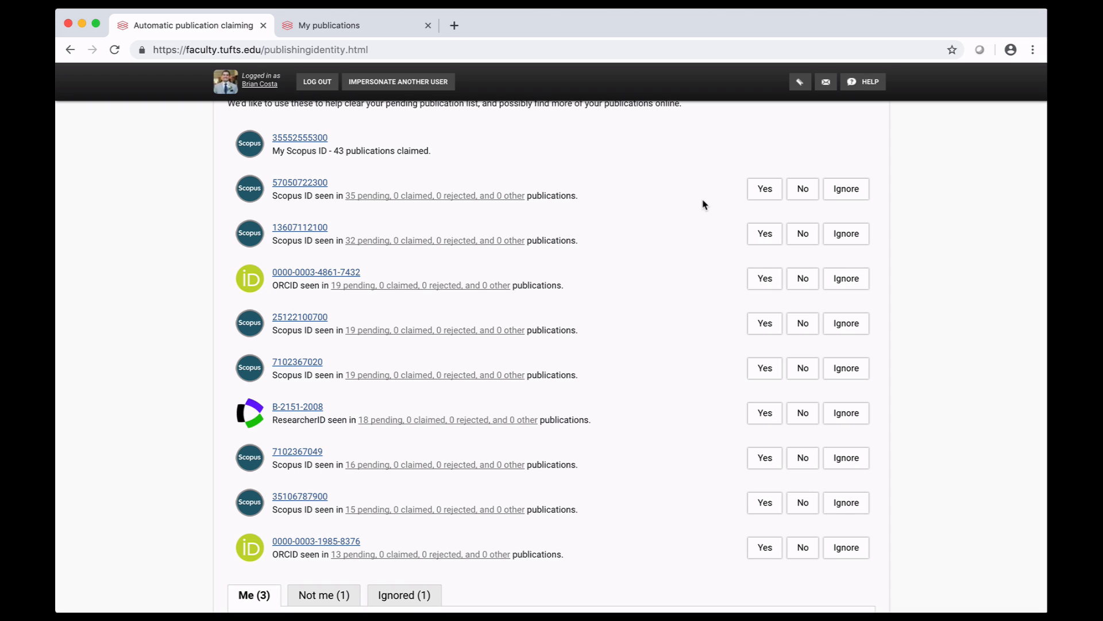
# Reject the second suggested Scopus ID with Auto reject publications and set the third one to Ignore this Scopus ID
pyautogui.click(798, 193)
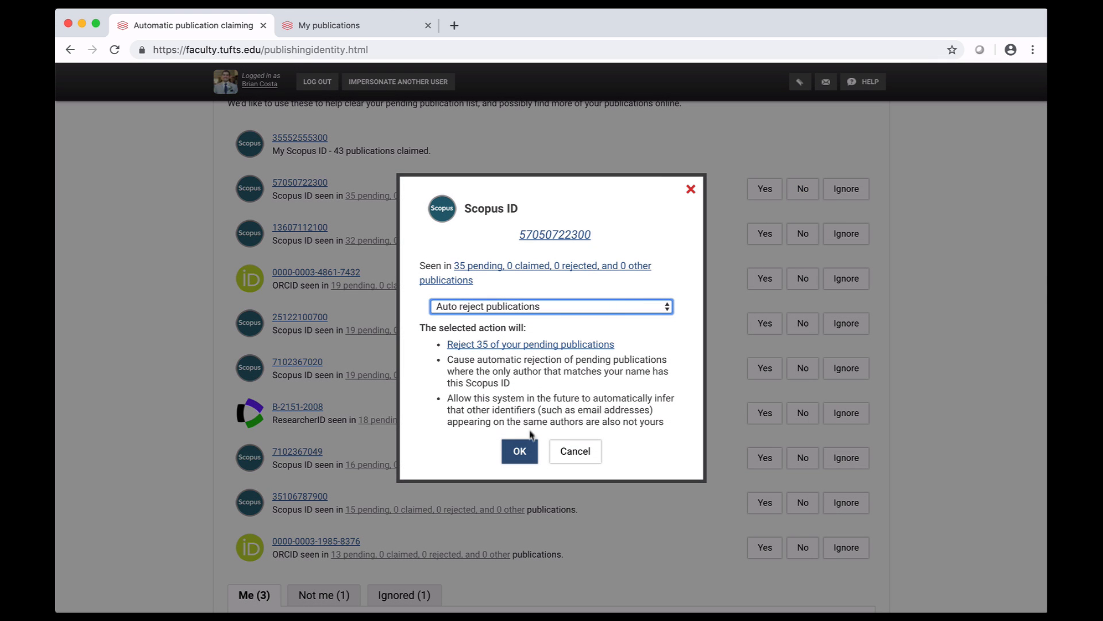
pyautogui.click(530, 456)
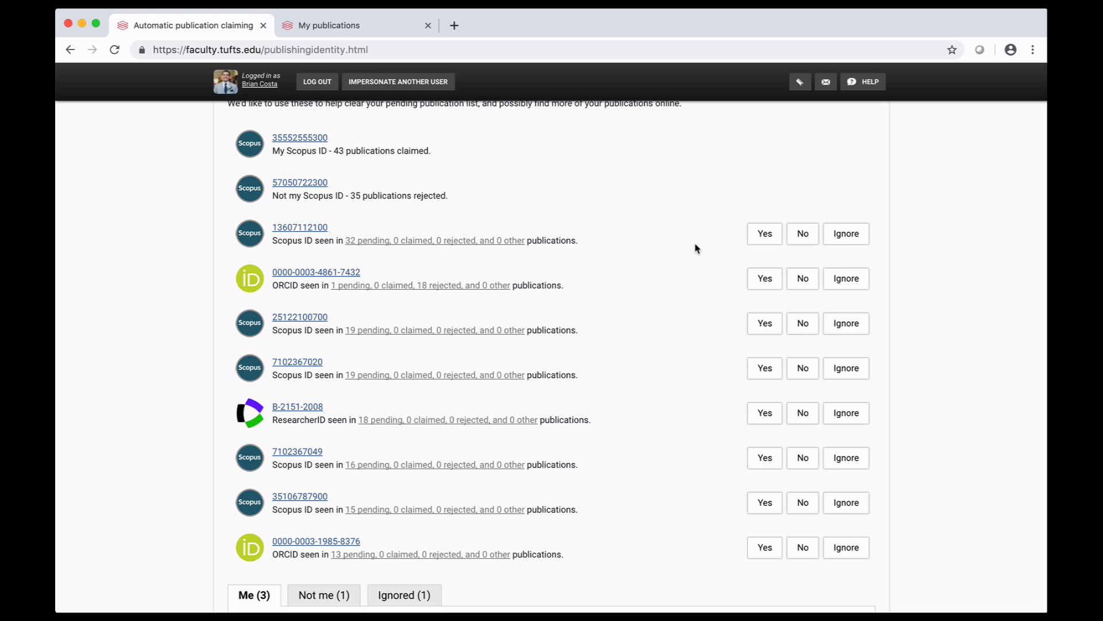
pyautogui.click(842, 237)
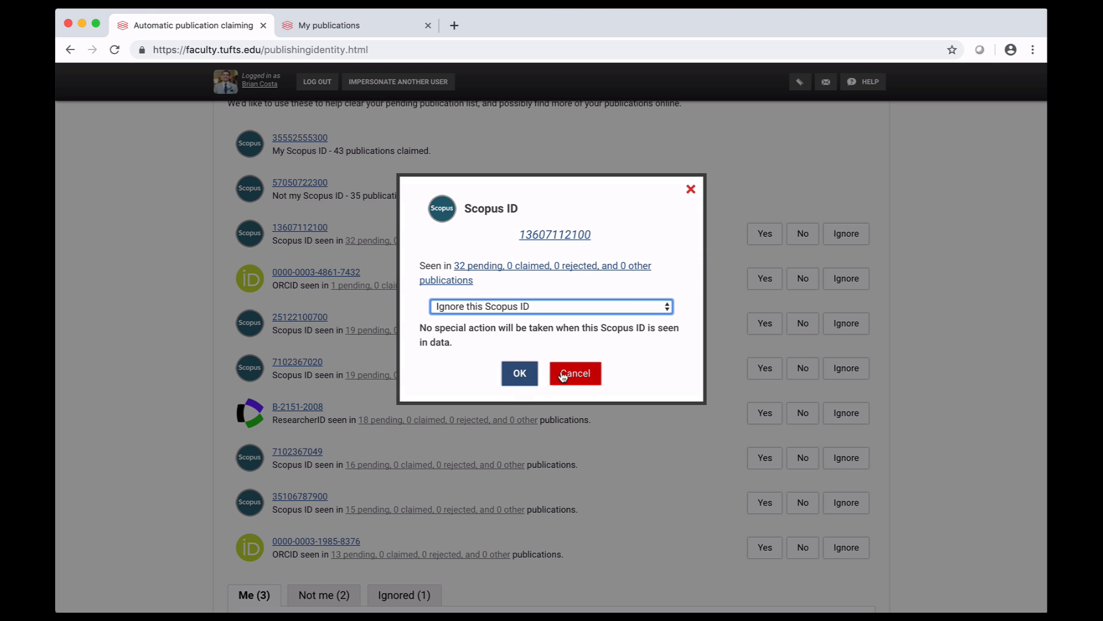
pyautogui.click(520, 380)
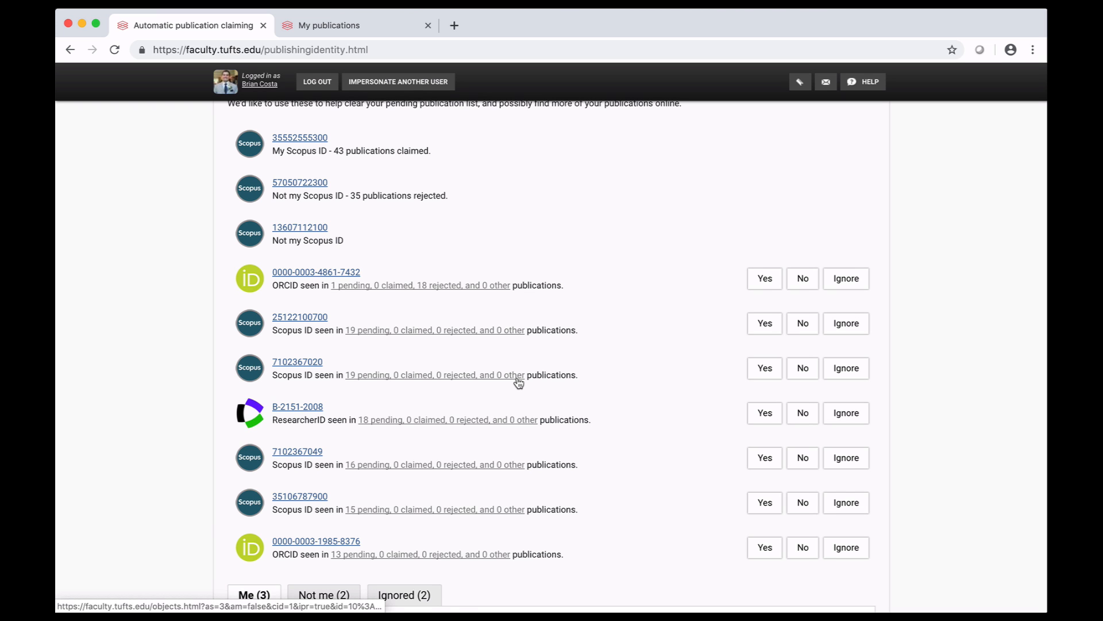
# Add the dialog's example Scopus Author Identifier as an external profile, accept all found publications as yours, and keep Auto claim publications
pyautogui.scroll(-5, 518, 381)
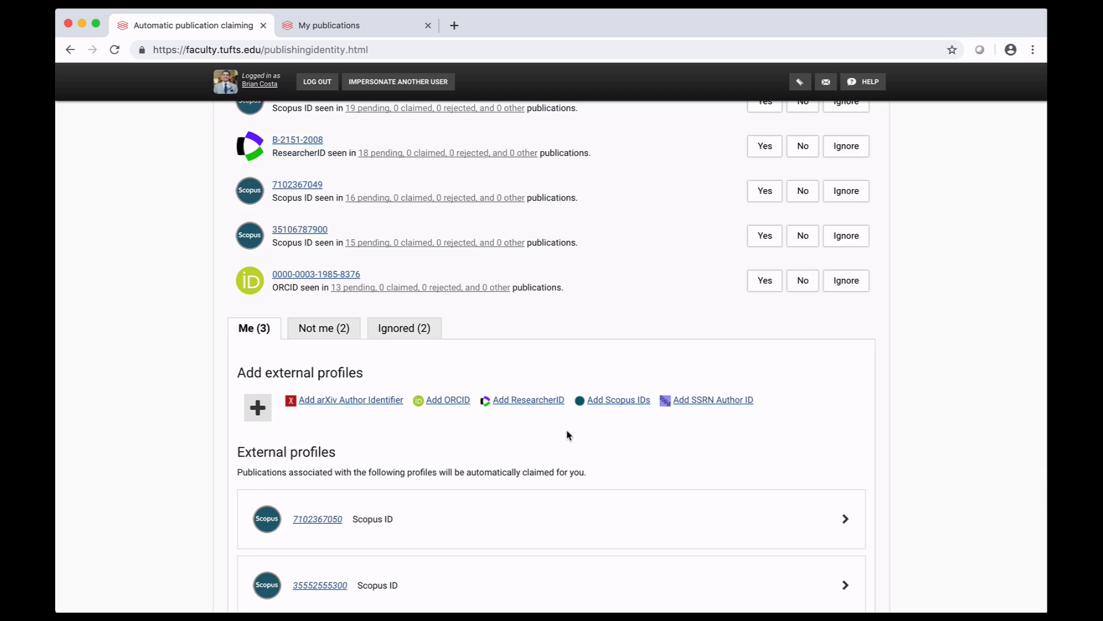
pyautogui.scroll(-3, 569, 435)
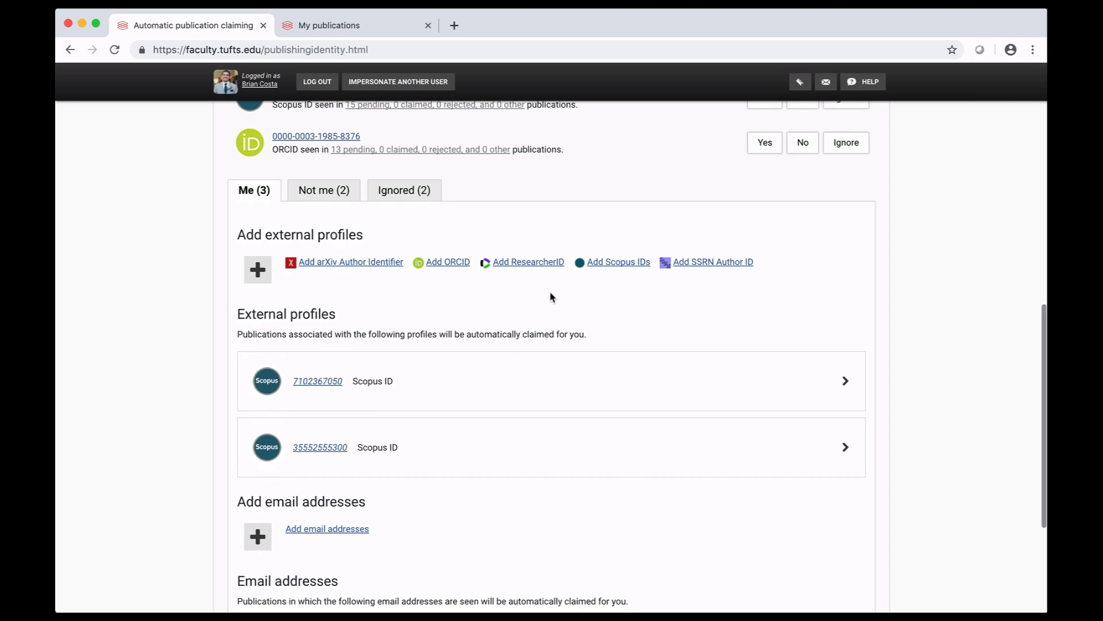
pyautogui.click(603, 265)
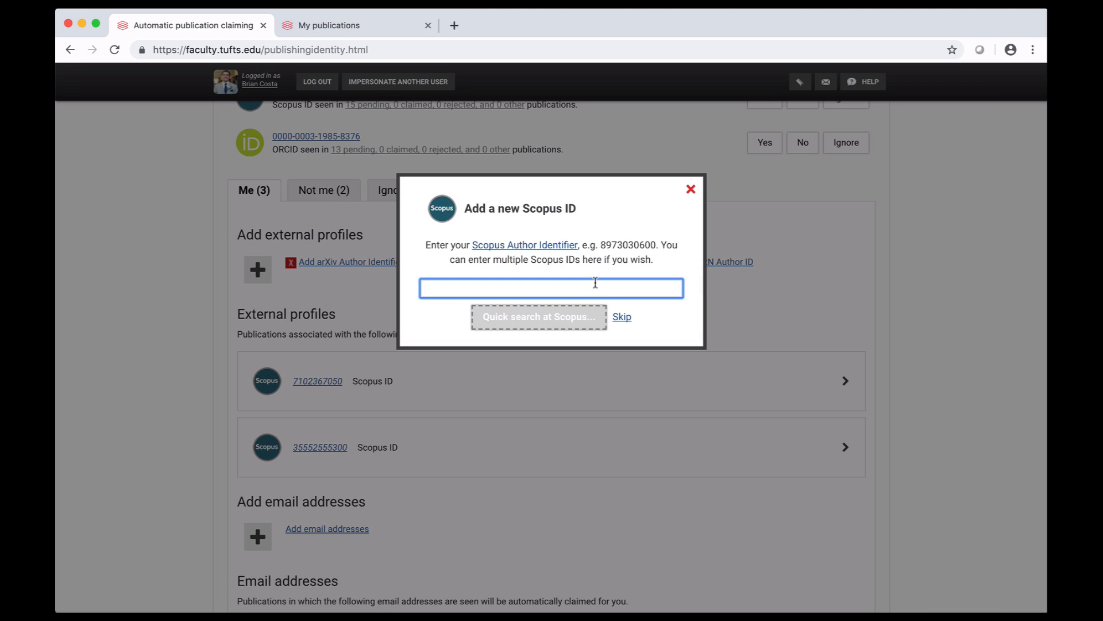
pyautogui.write('89')
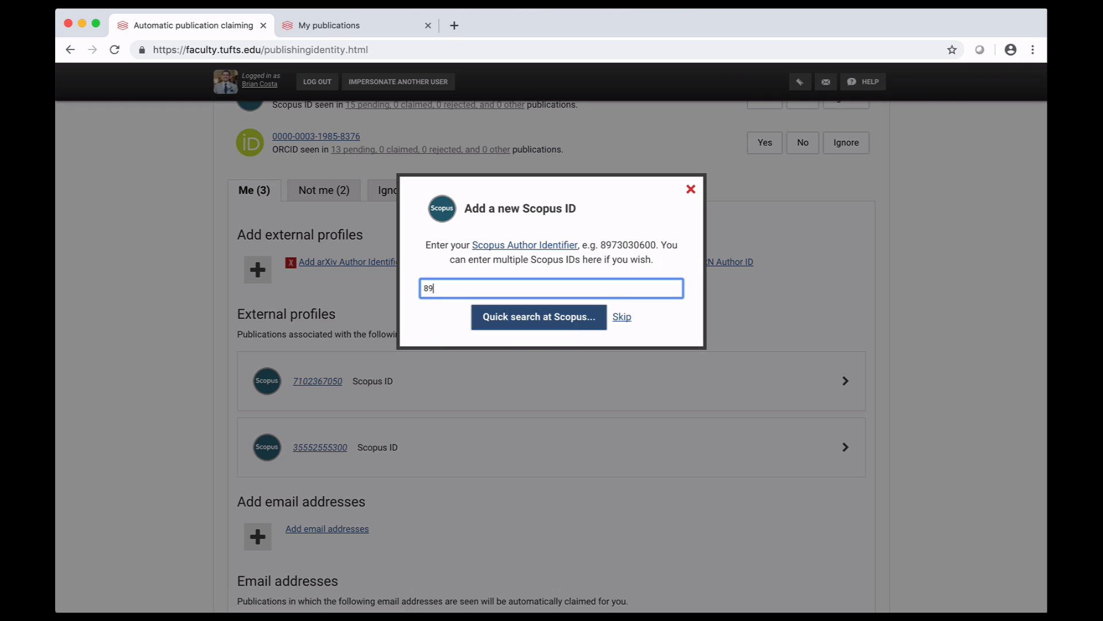
pyautogui.write('73030600')
pyautogui.click(505, 311)
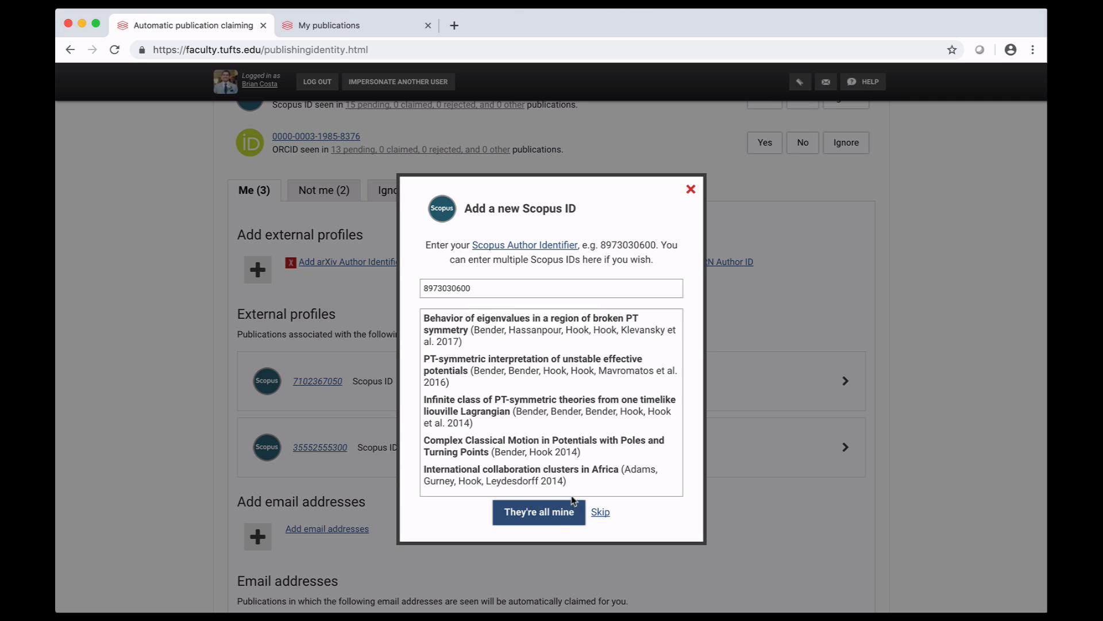
pyautogui.click(571, 519)
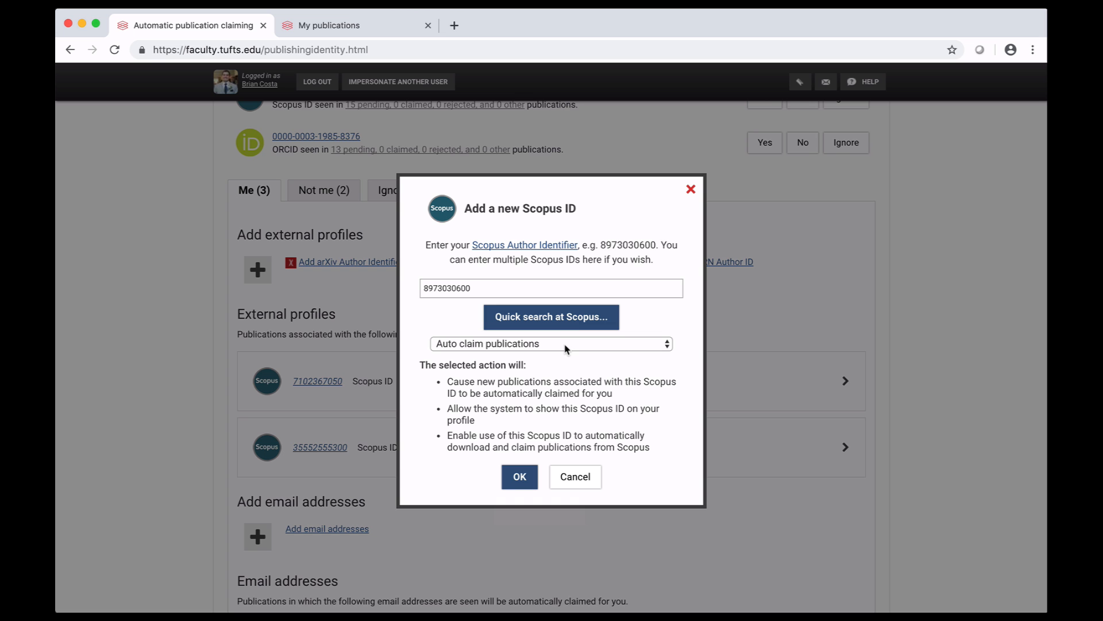
pyautogui.click(520, 476)
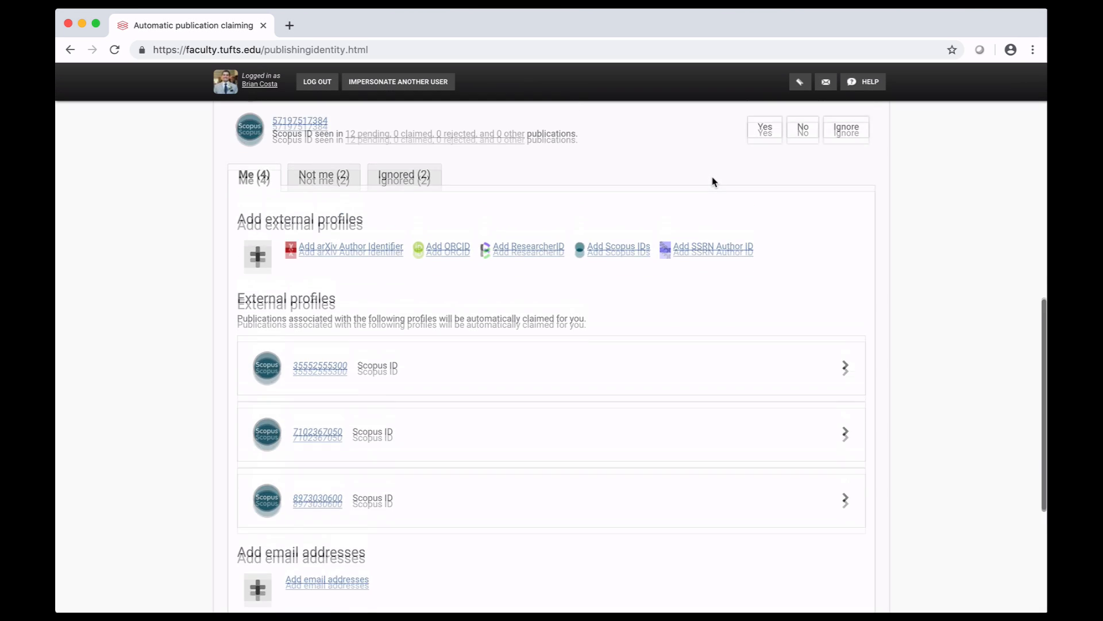
# Open the publication search settings page
pyautogui.scroll(15, 713, 181)
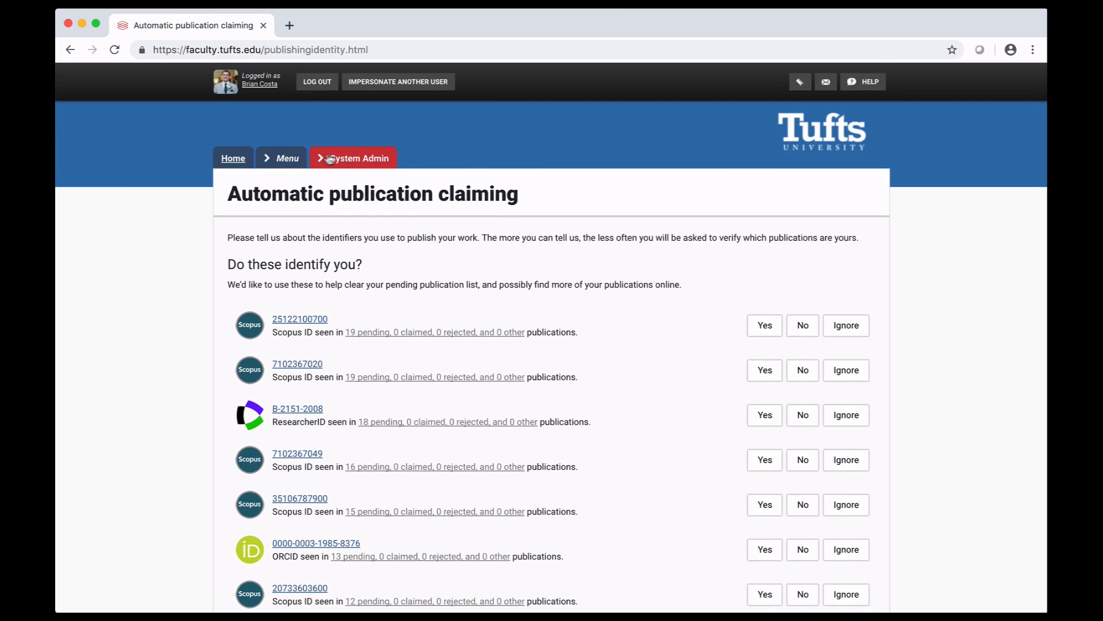
pyautogui.click(292, 159)
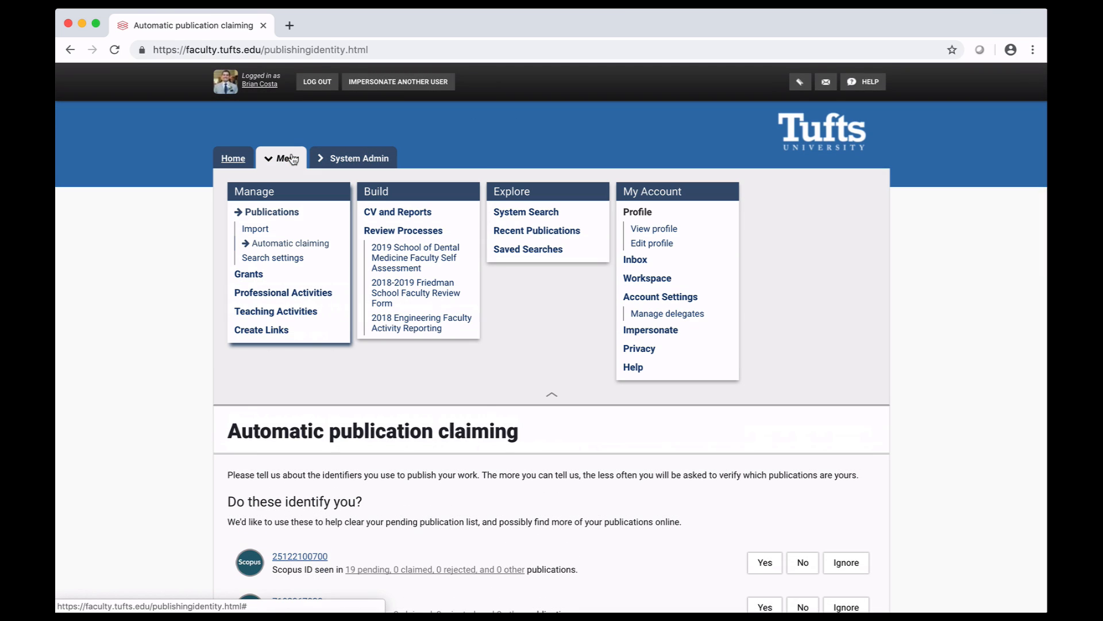
pyautogui.click(291, 258)
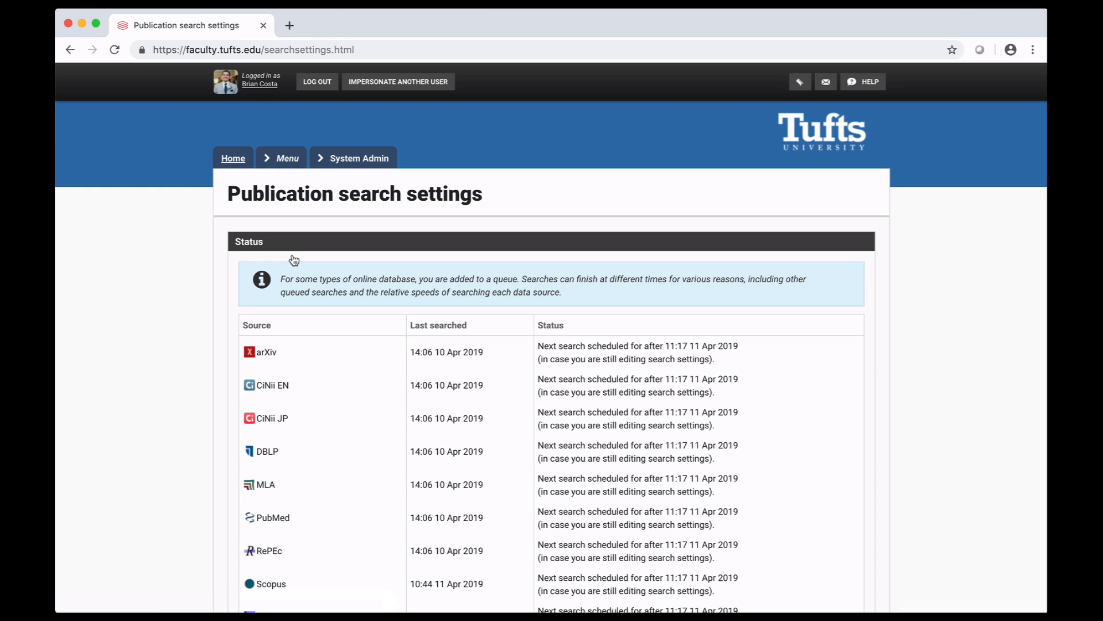
# Add the author's last name and full first name, separated by a comma, as a name variant for name-based searches
pyautogui.scroll(-8, 294, 260)
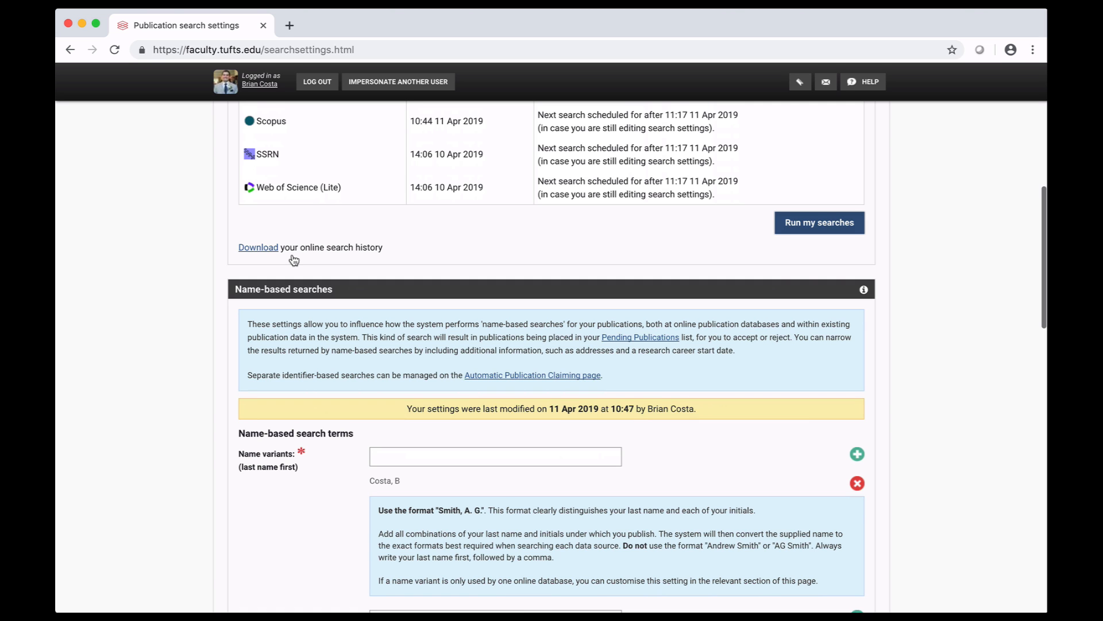
pyautogui.scroll(-5, 294, 260)
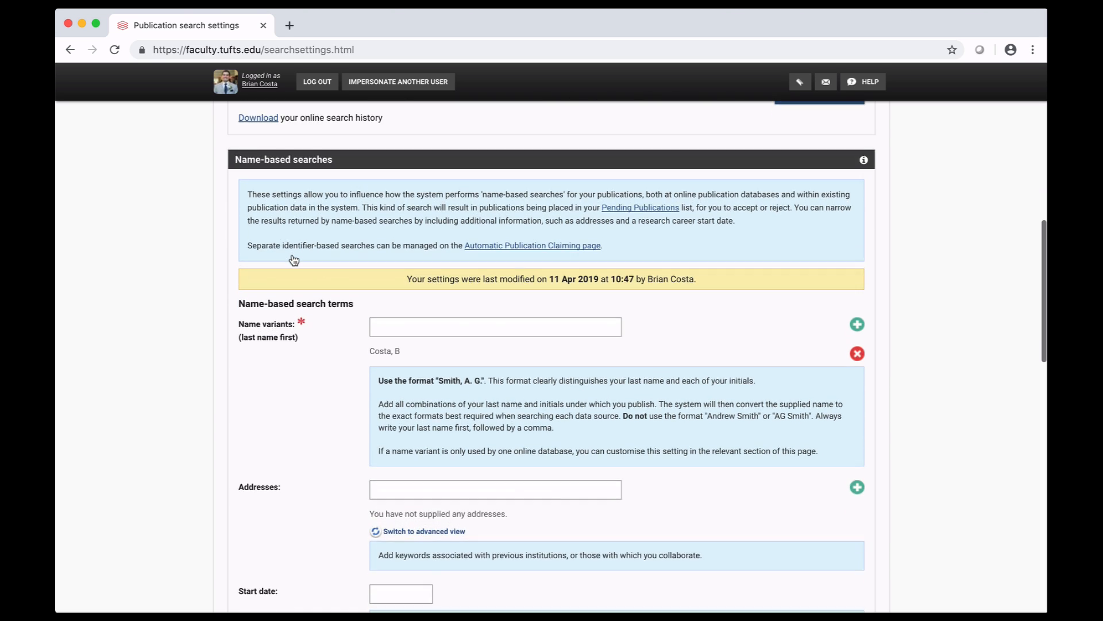
pyautogui.click(393, 281)
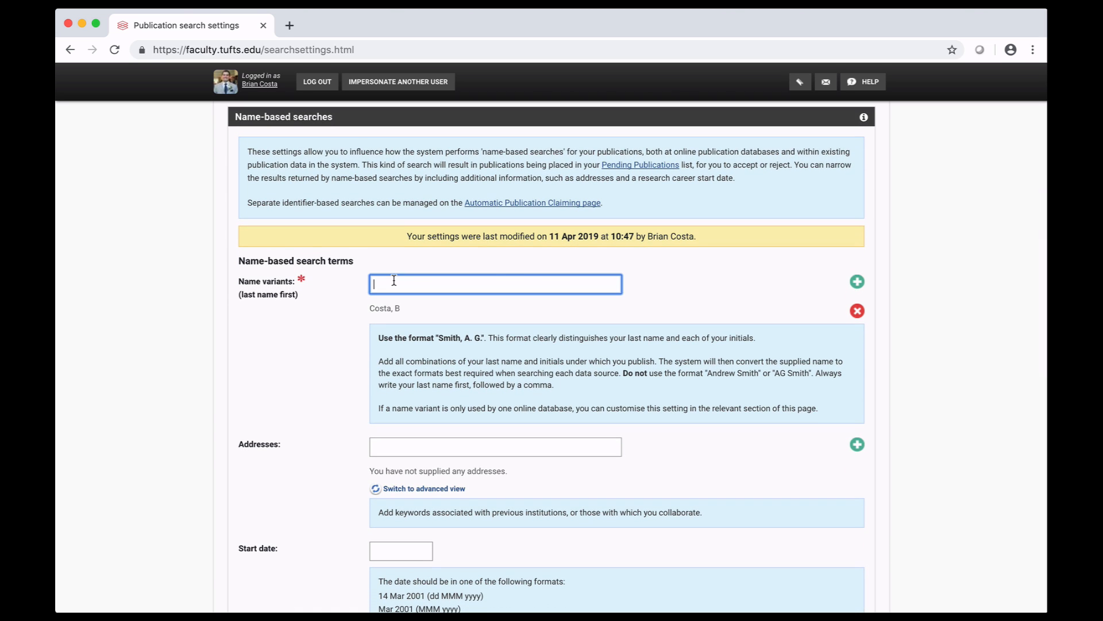
pyautogui.write('Costa, Brian')
pyautogui.click(857, 282)
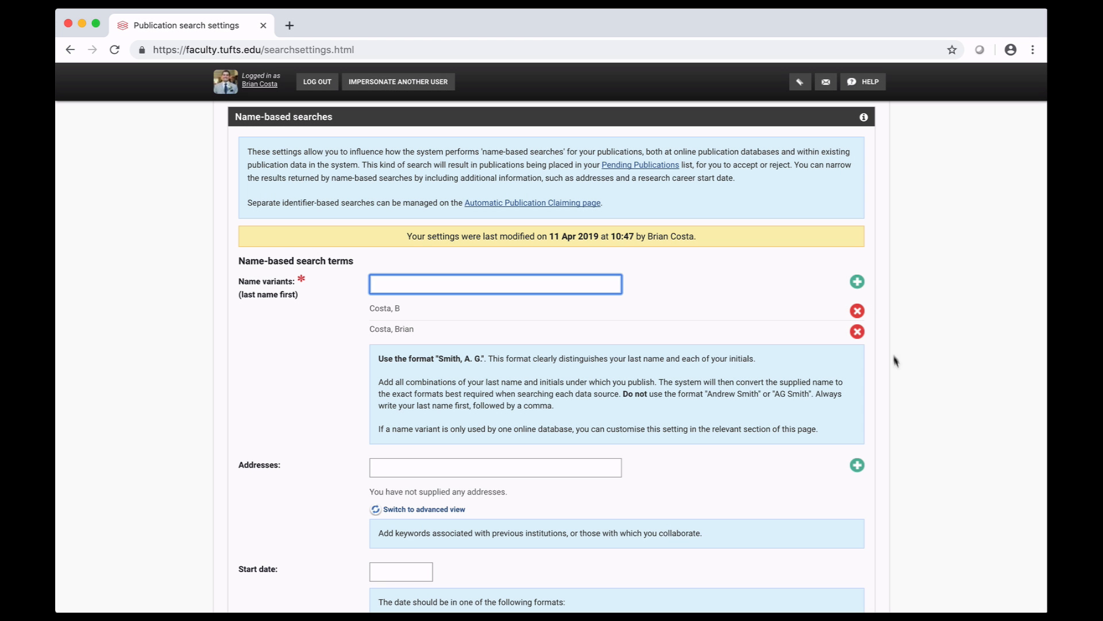
# Set the start date of the name-based searches to 2005 and save the search settings
pyautogui.scroll(-3, 899, 387)
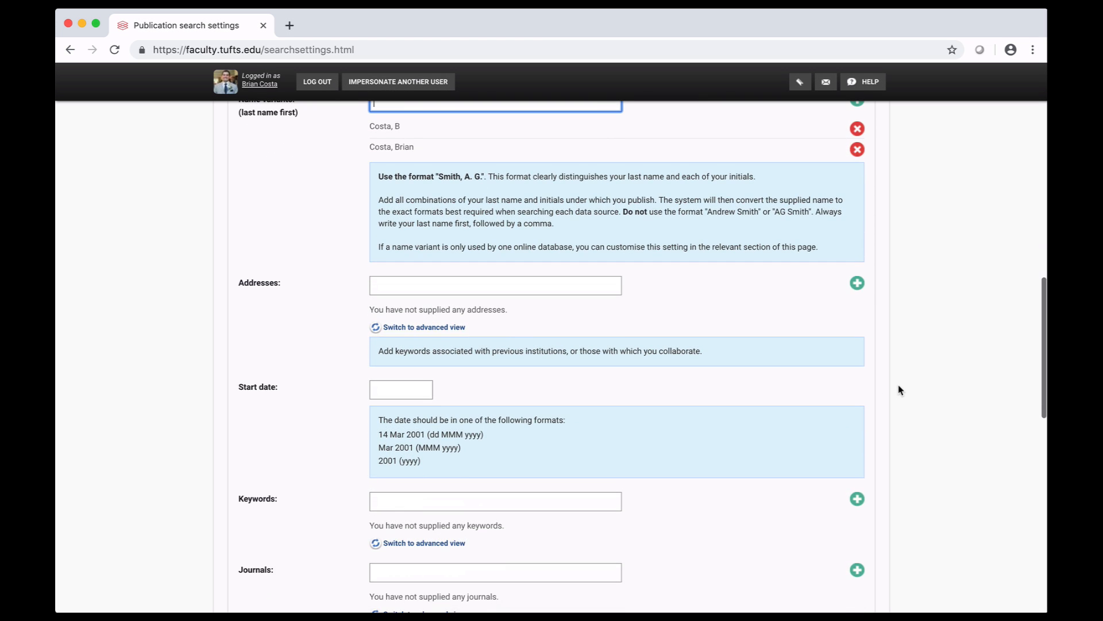
pyautogui.click(410, 390)
pyautogui.write('2005')
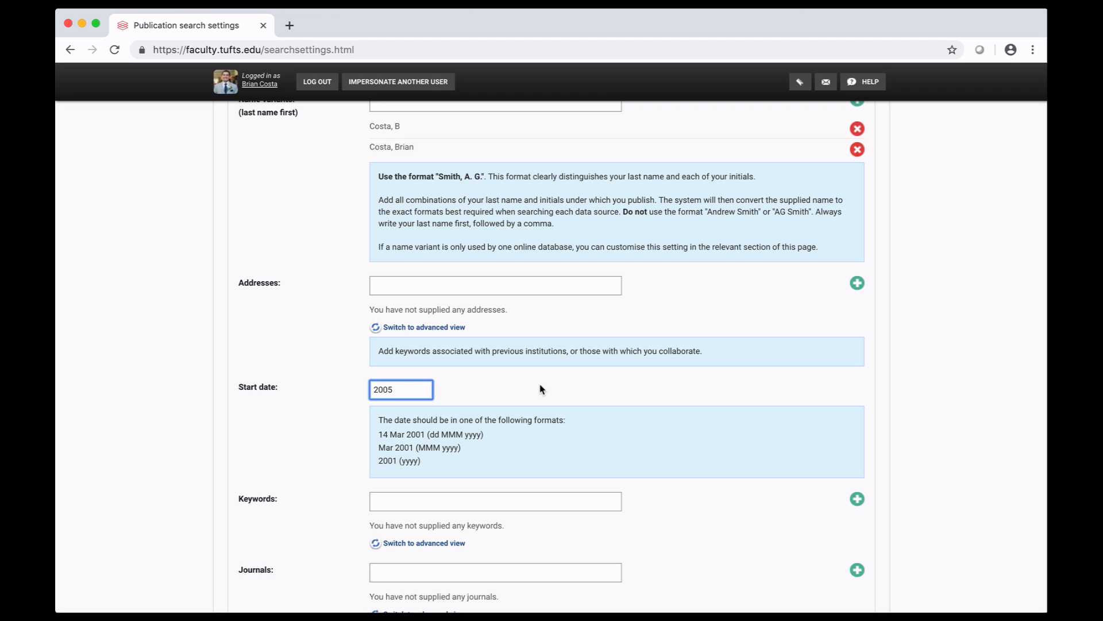
pyautogui.scroll(-7, 540, 389)
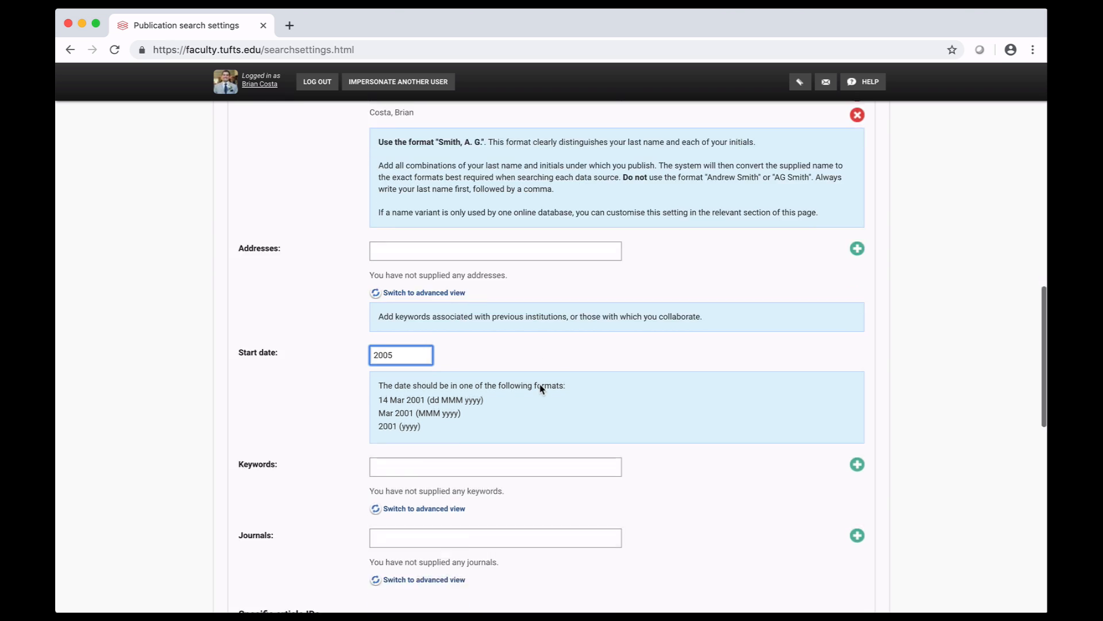
pyautogui.scroll(-6, 540, 389)
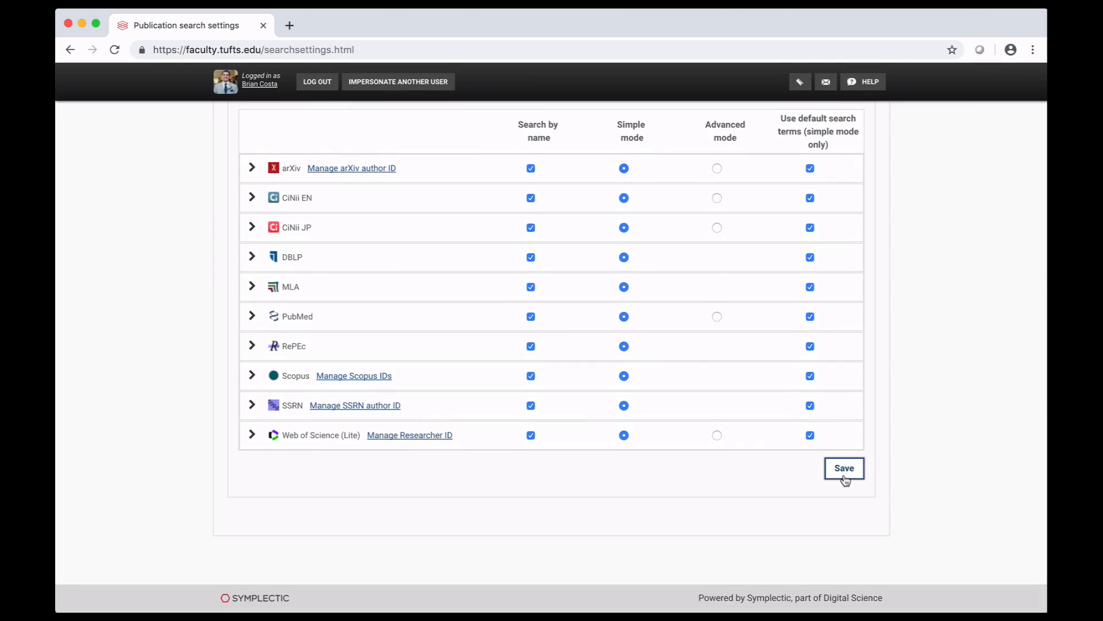
pyautogui.click(844, 469)
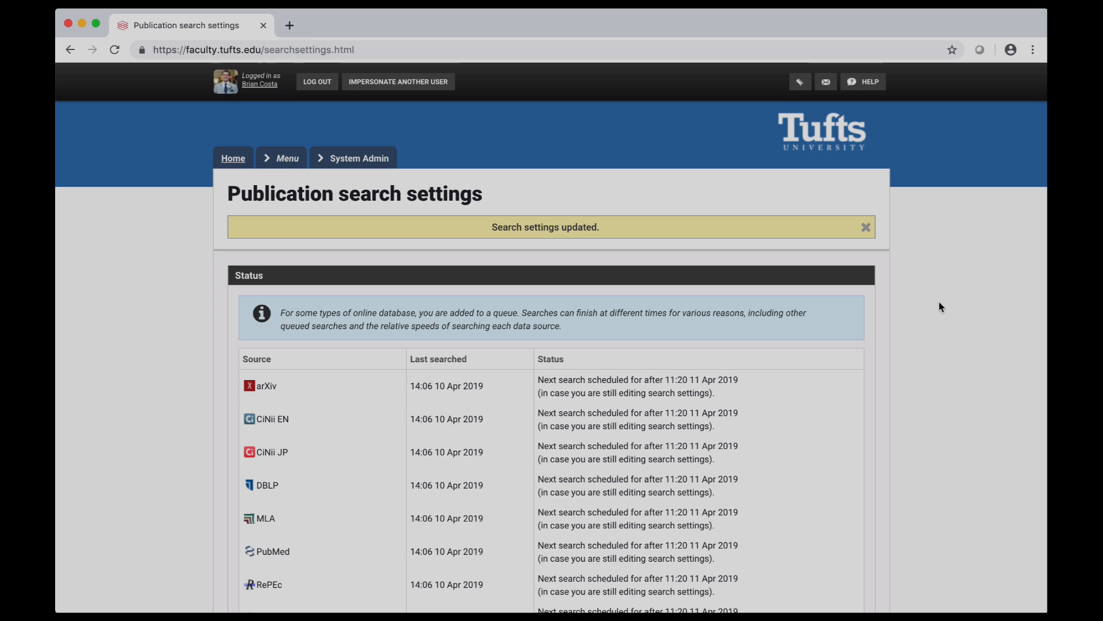
# Go to the pending publications list, then clear and recalculate it
pyautogui.click(282, 156)
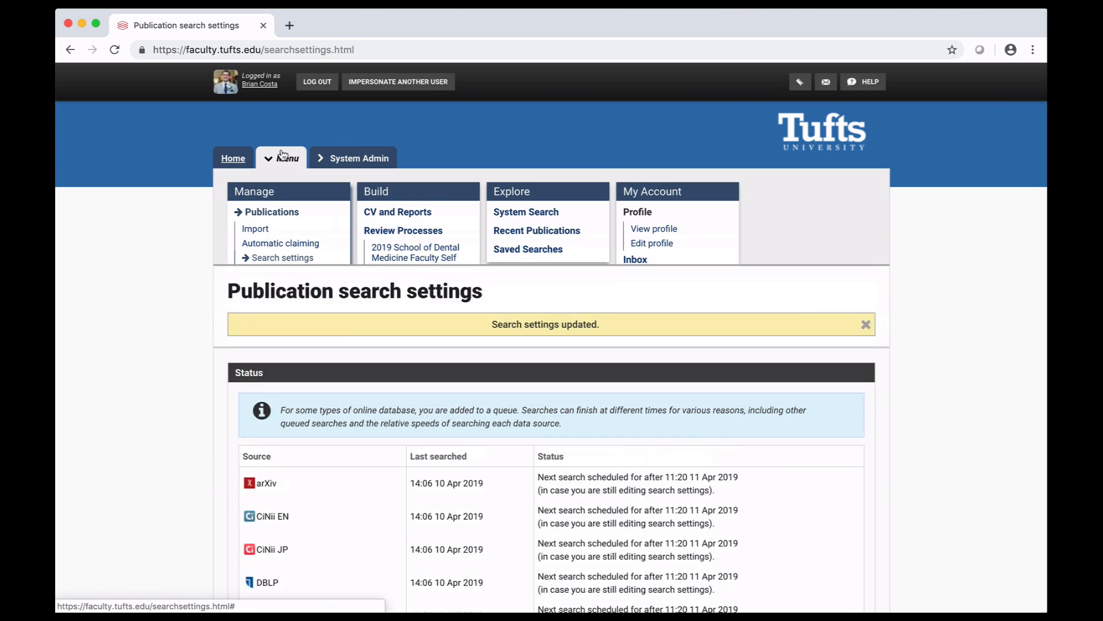
pyautogui.click(269, 213)
pyautogui.click(356, 240)
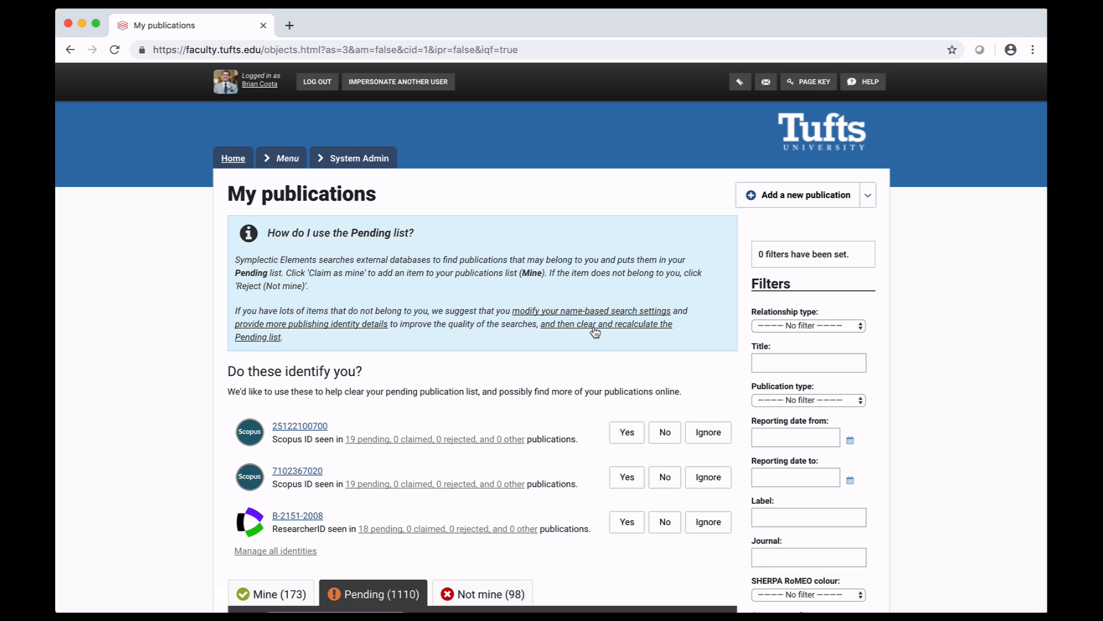
pyautogui.click(596, 332)
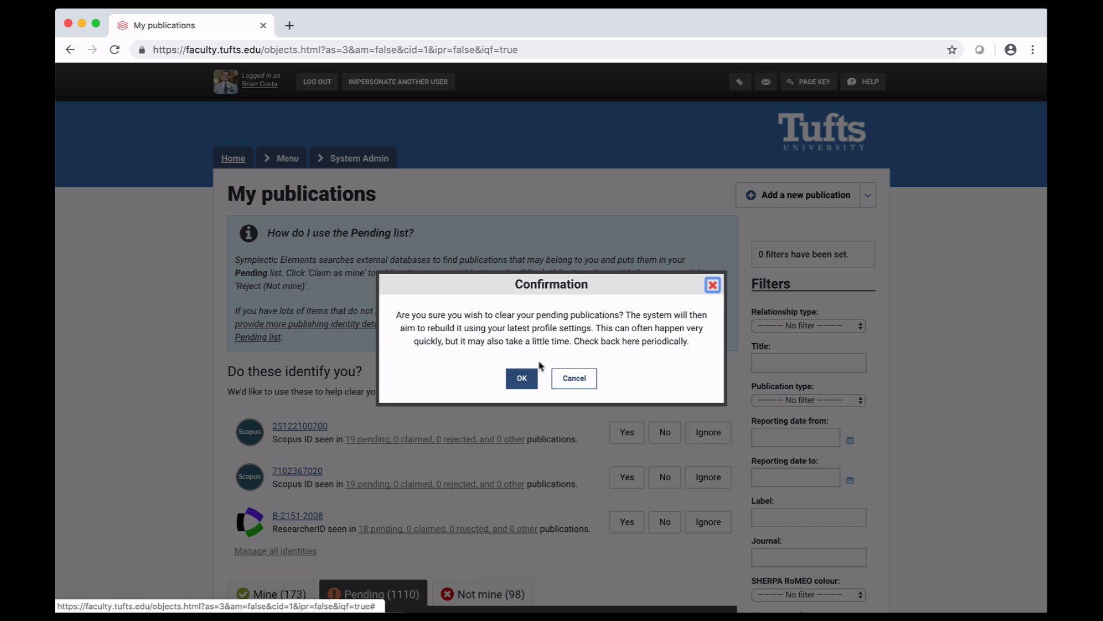
pyautogui.click(522, 378)
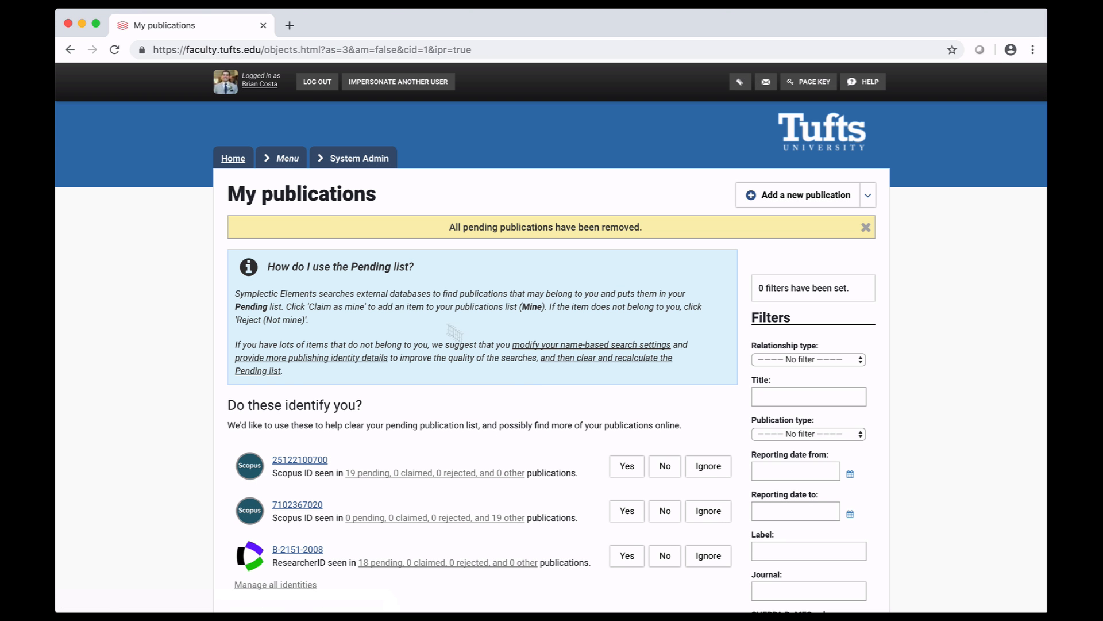
# Open the publication search settings and run the publication searches across all online sources
pyautogui.click(280, 157)
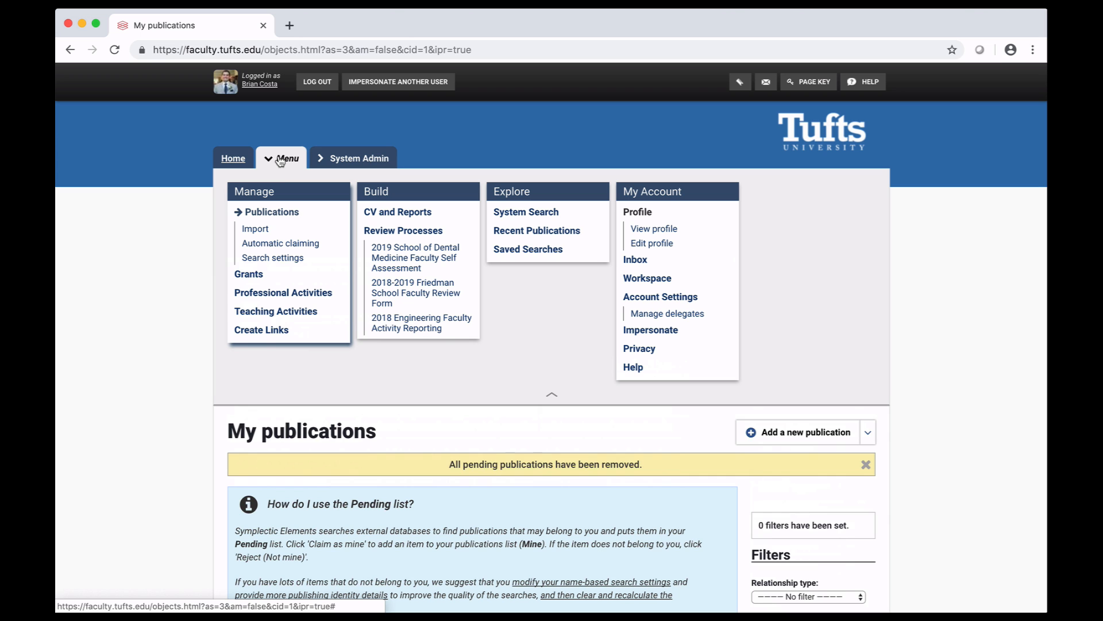
pyautogui.click(287, 259)
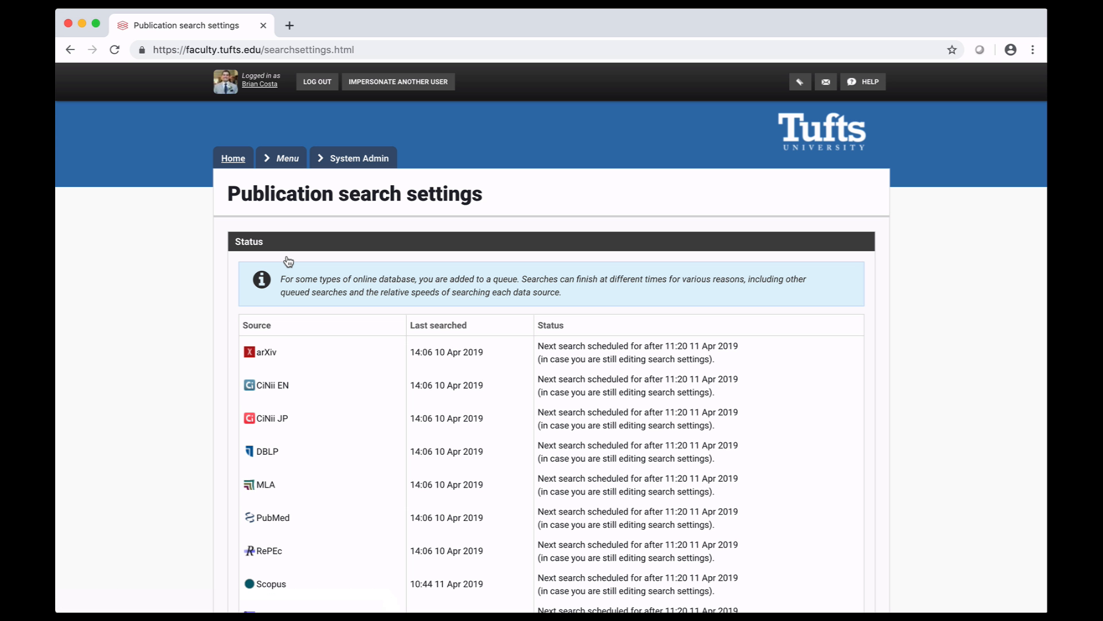
pyautogui.scroll(-3, 530, 458)
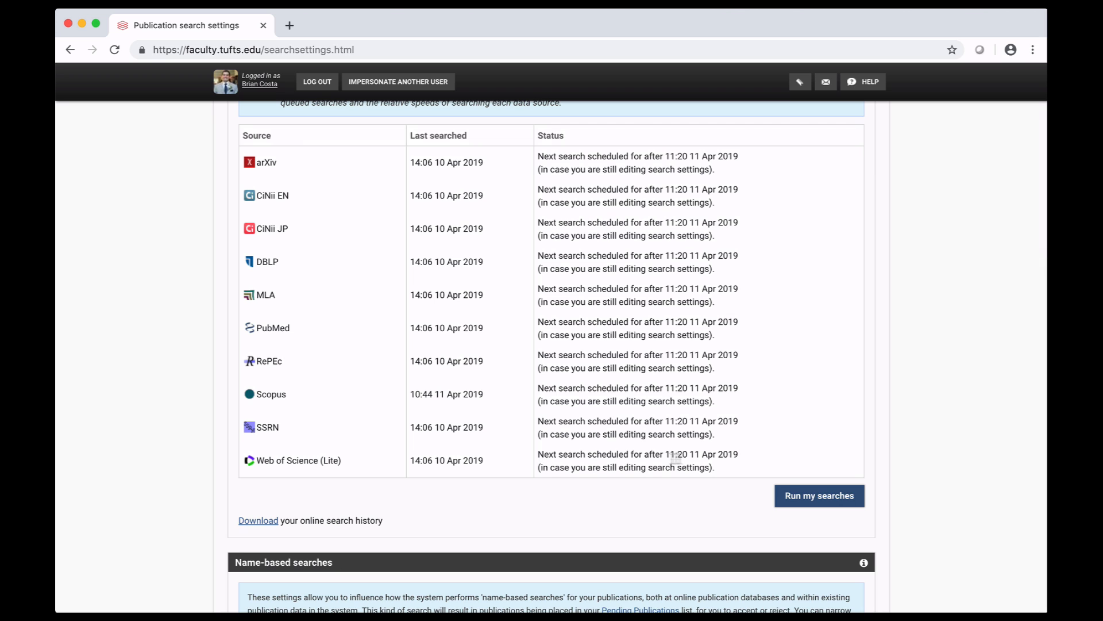
pyautogui.click(796, 497)
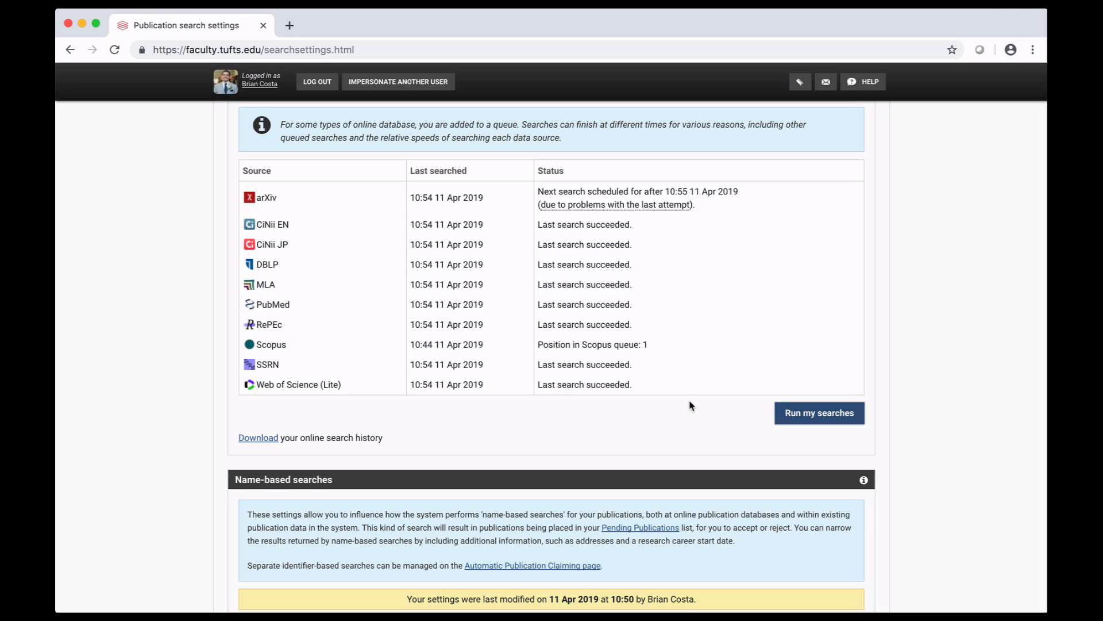
# Open the Automatic publication claiming page to examine the suggested author identifiers
pyautogui.scroll(3, 691, 406)
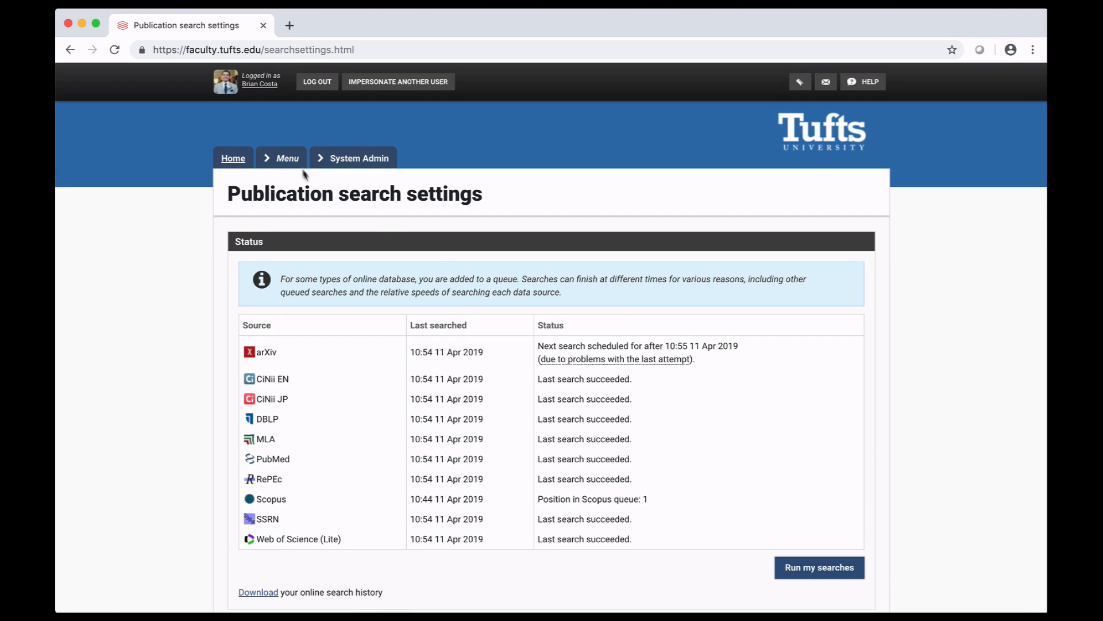
pyautogui.click(300, 166)
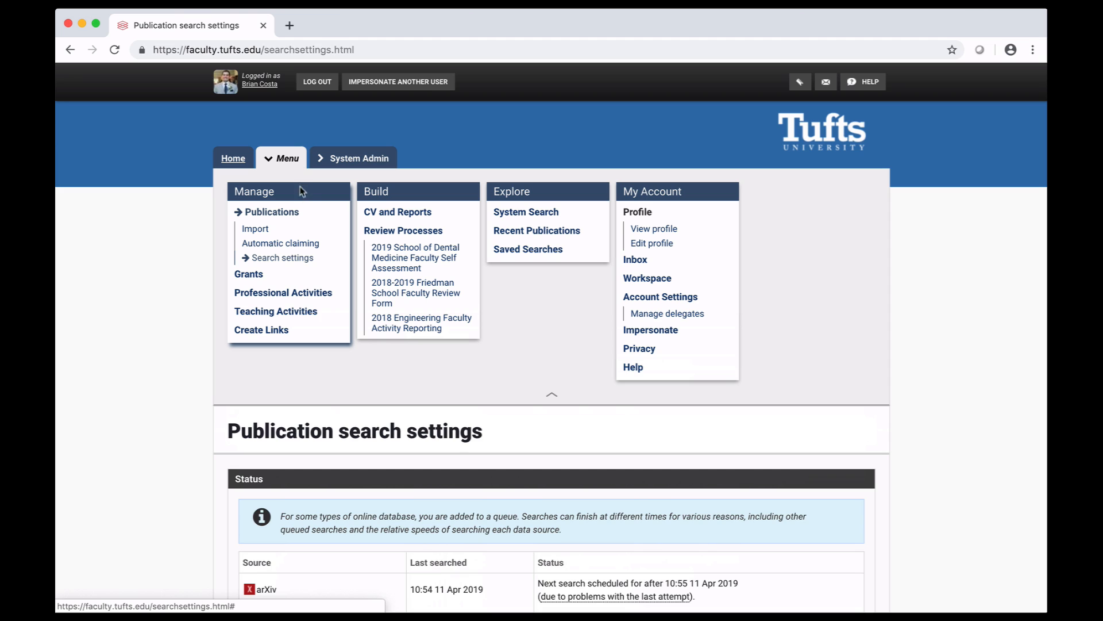
pyautogui.click(303, 244)
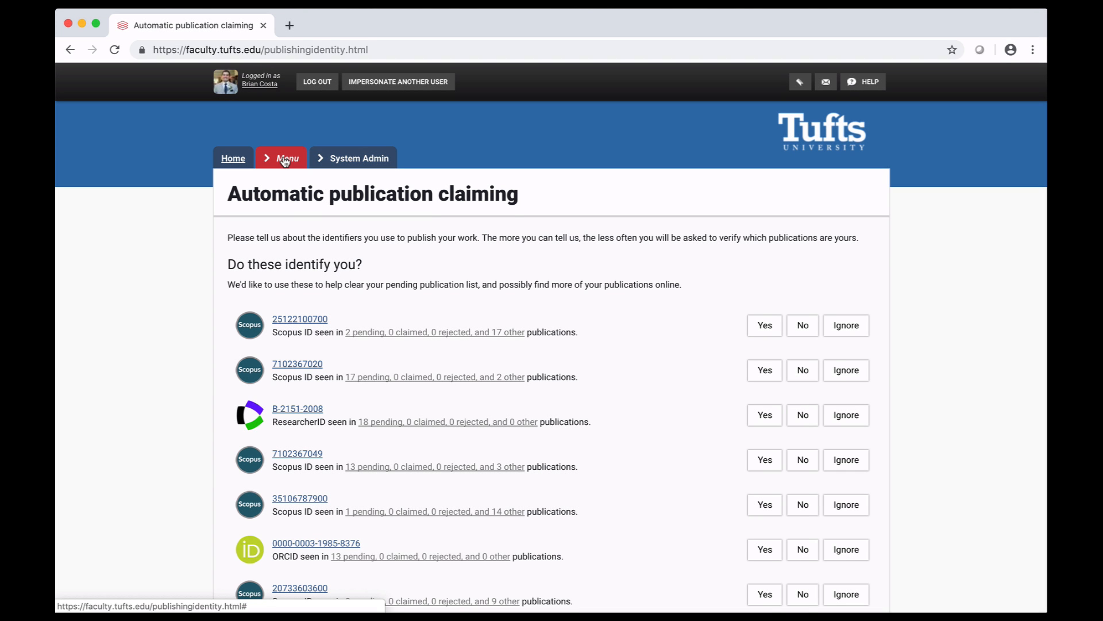
# Go to the My publications page and show the pending publications
pyautogui.click(285, 160)
pyautogui.click(275, 214)
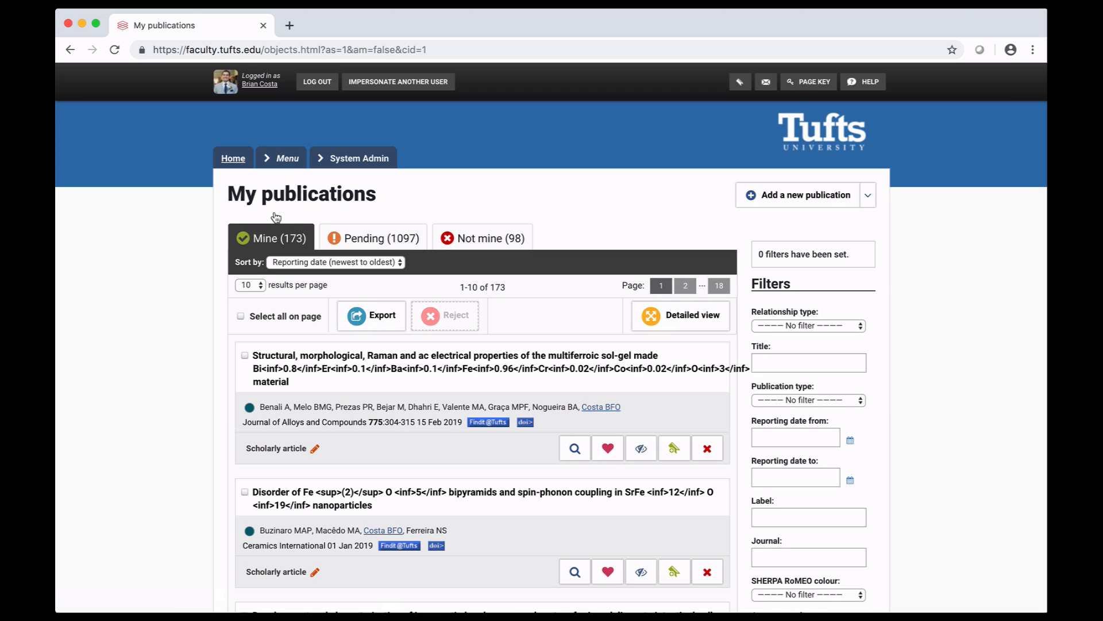
pyautogui.click(365, 236)
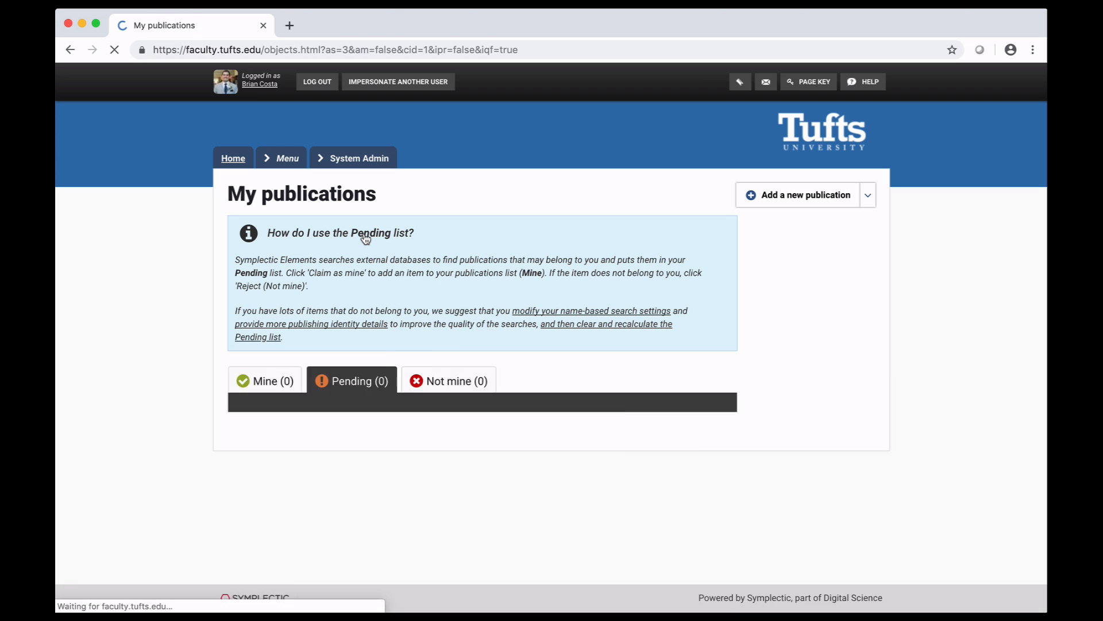
# Claim the pending article on interorganizational cooperation in tourist destination, and reject the one on the 3D-printed microfluidic device
pyautogui.scroll(-7, 365, 238)
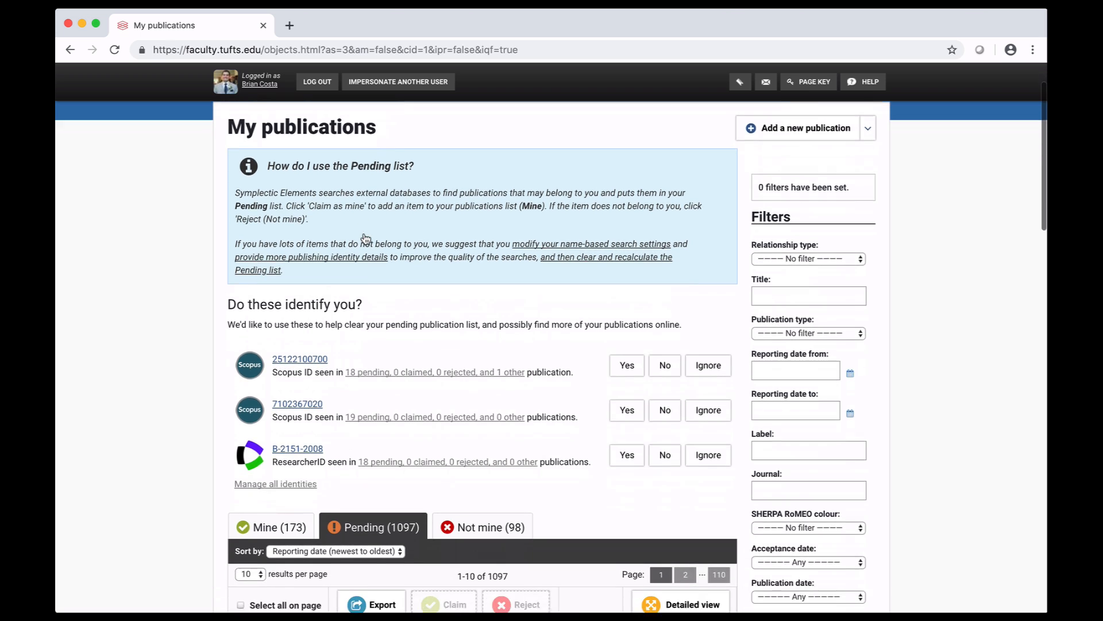
pyautogui.scroll(-2, 366, 238)
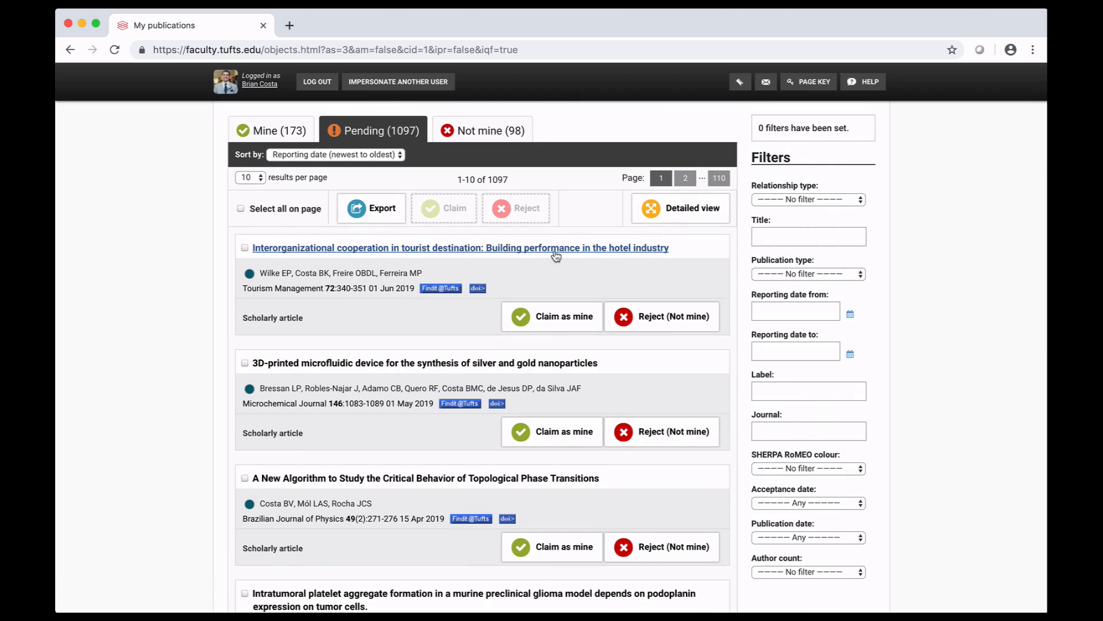
pyautogui.click(548, 320)
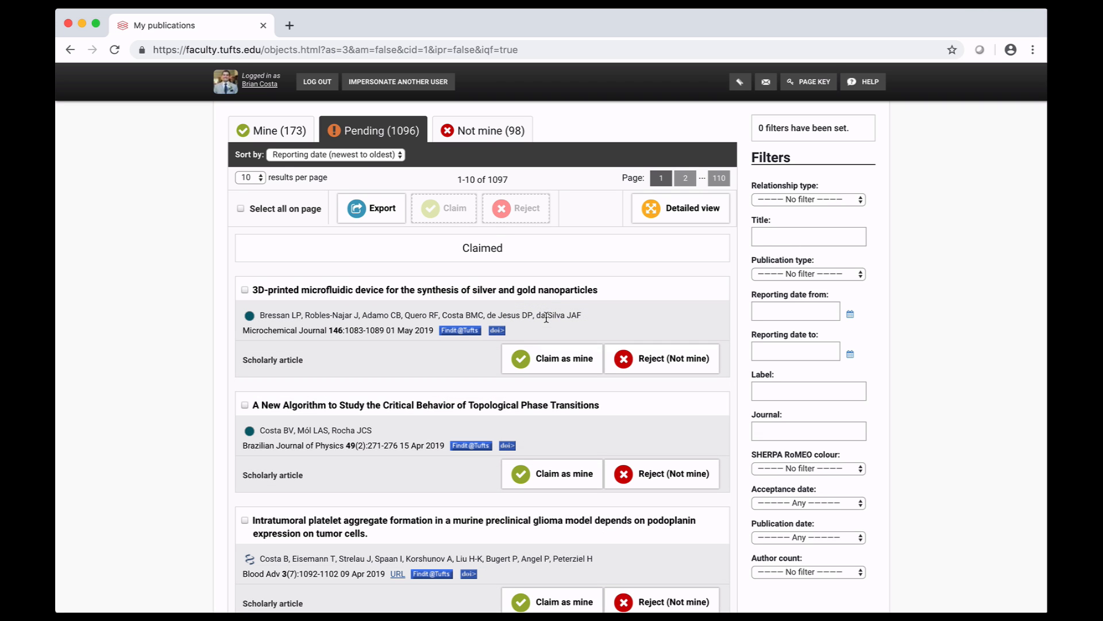
pyautogui.click(660, 362)
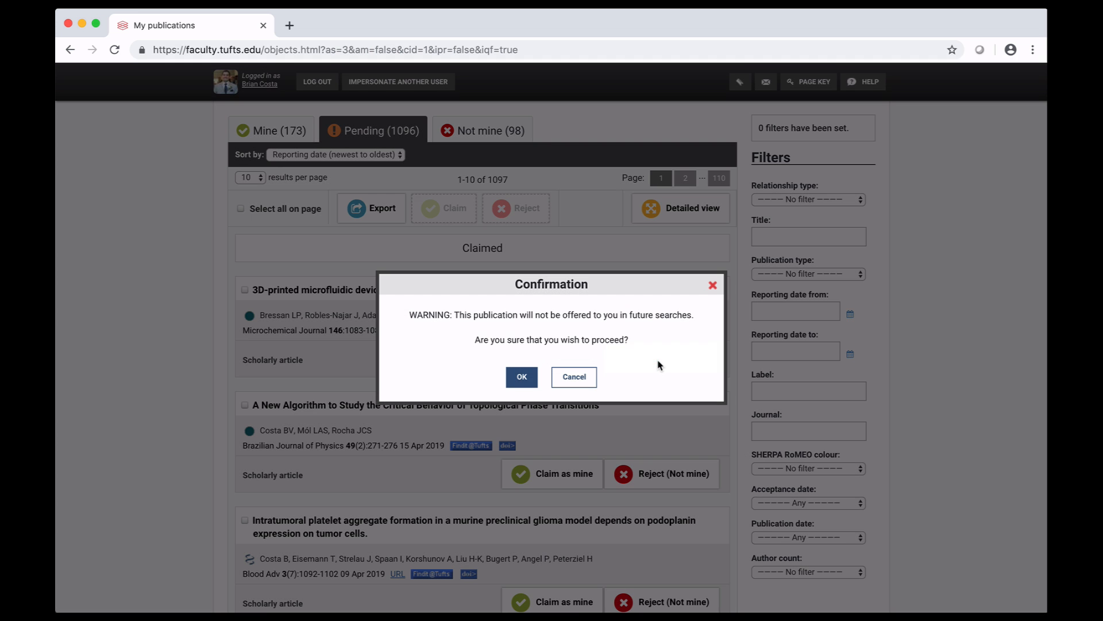
pyautogui.click(522, 377)
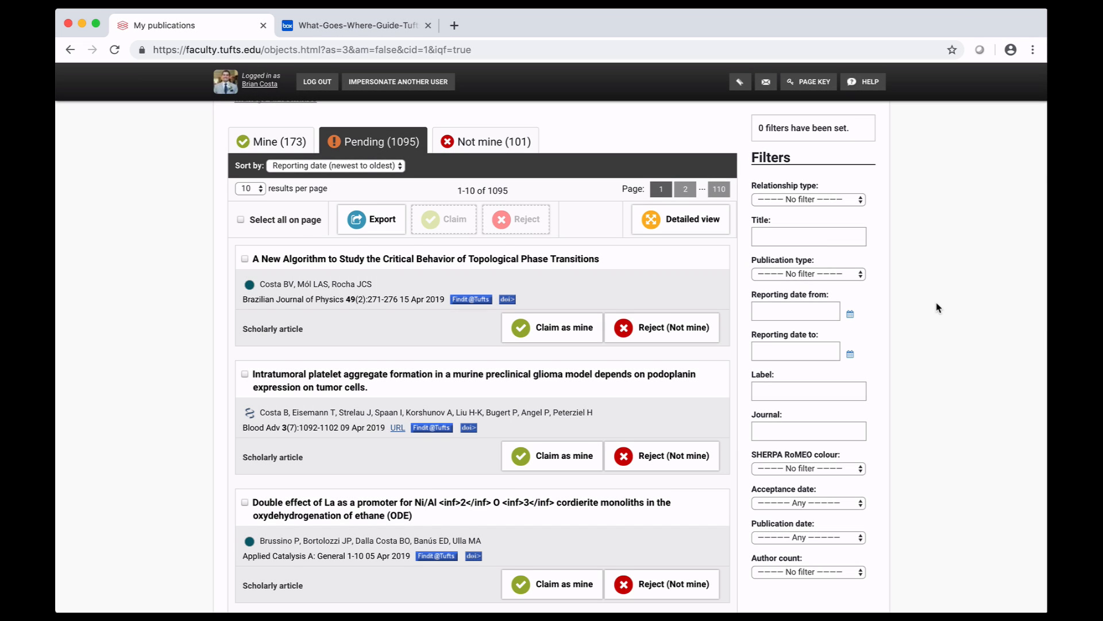
# Start adding a new scholarly article and search for existing records titled "Fluoride in drinking water"
pyautogui.scroll(8, 937, 307)
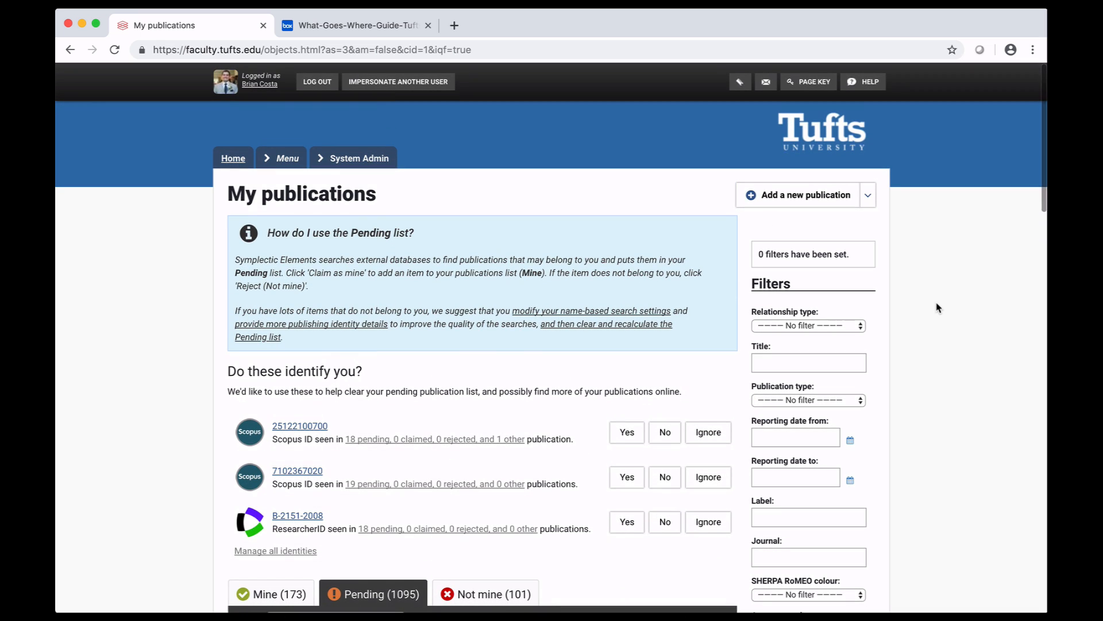
pyautogui.click(868, 195)
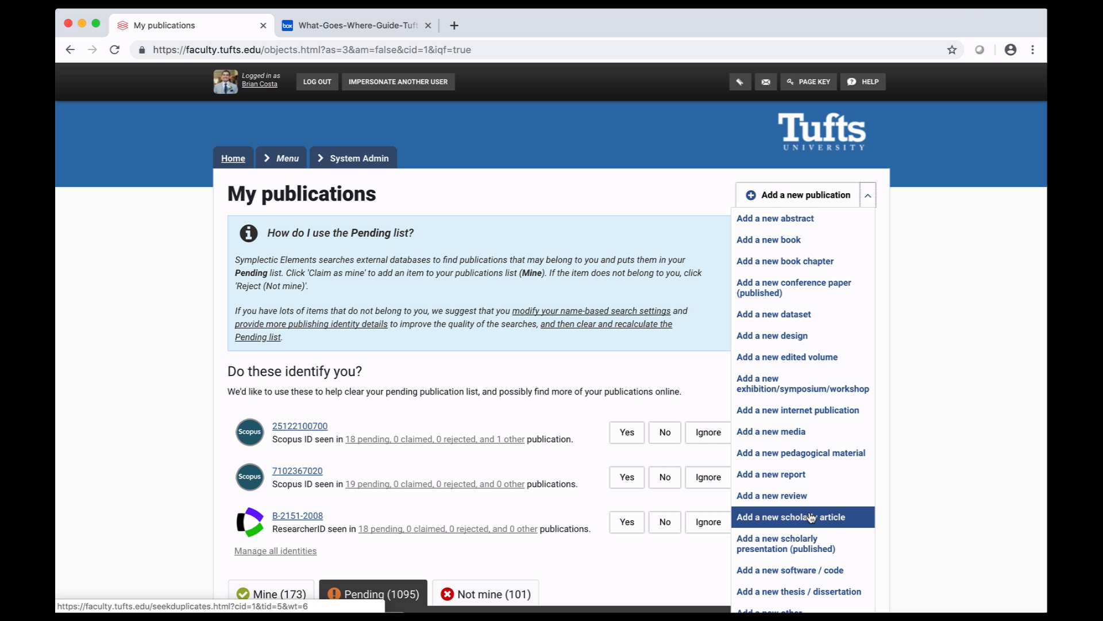
pyautogui.click(811, 517)
pyautogui.click(574, 414)
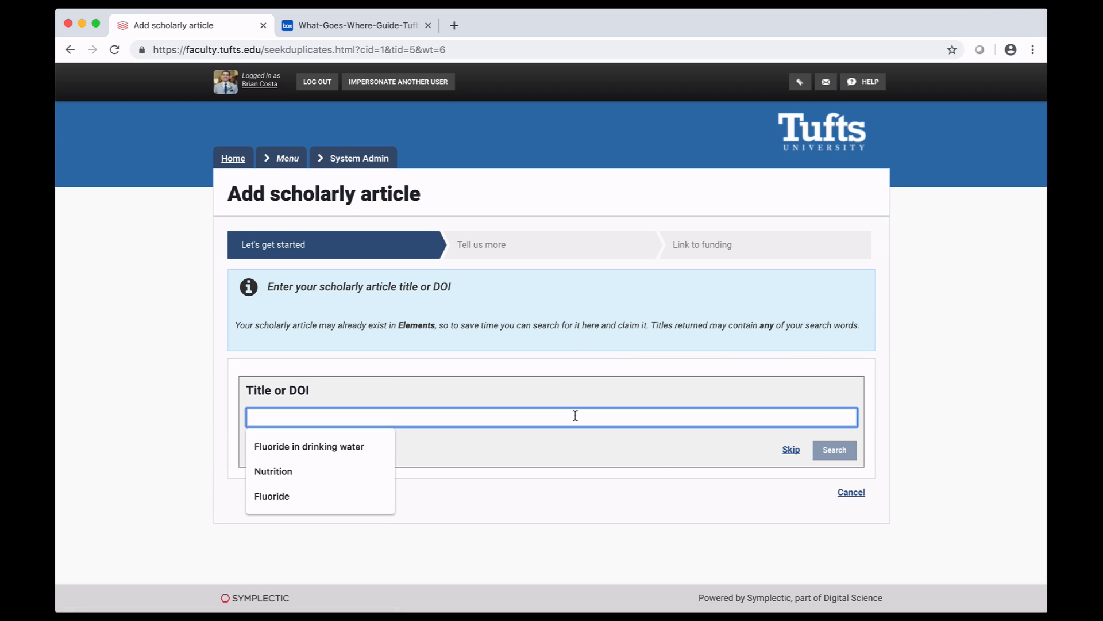
pyautogui.write('Fluoride in')
pyautogui.click(356, 447)
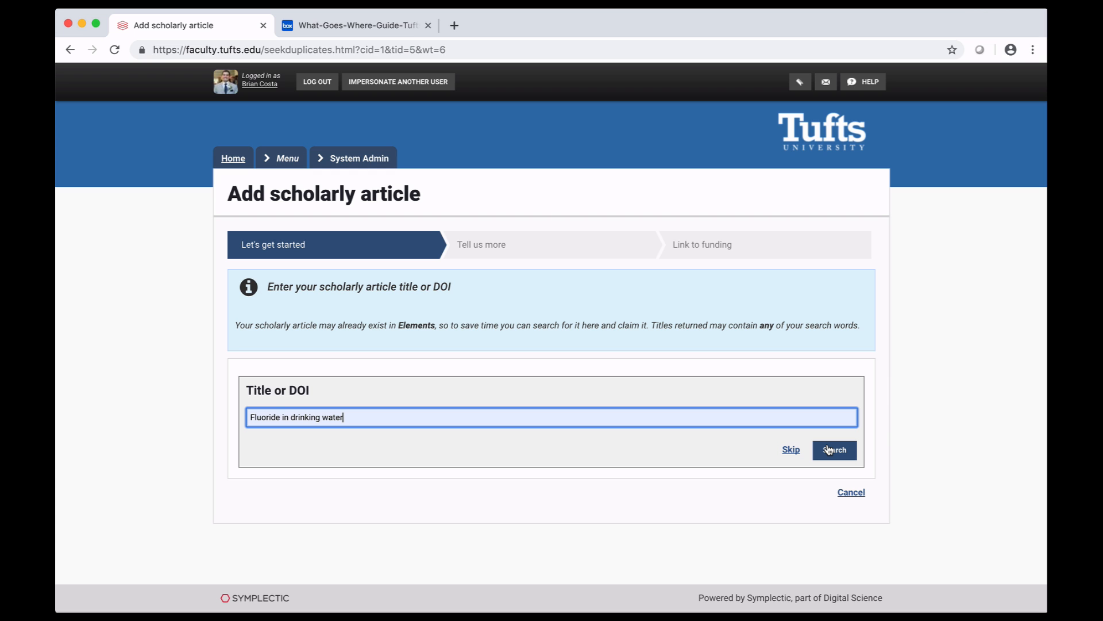
pyautogui.click(828, 449)
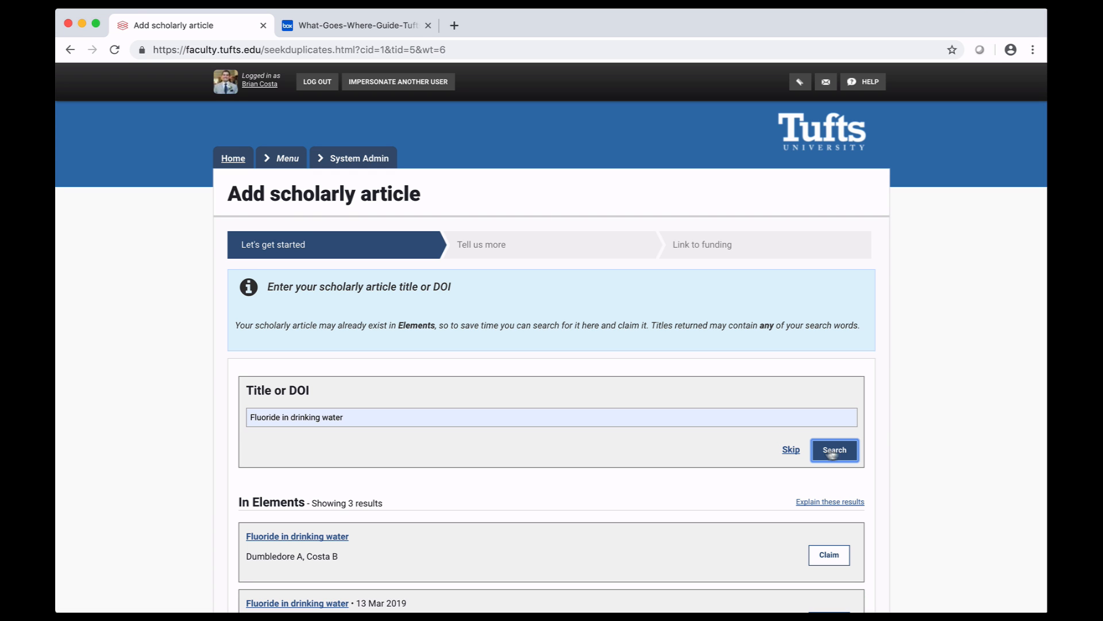
# Skip the matching records to enter the article manually, and set the relationship to "Author of"
pyautogui.scroll(-3, 899, 516)
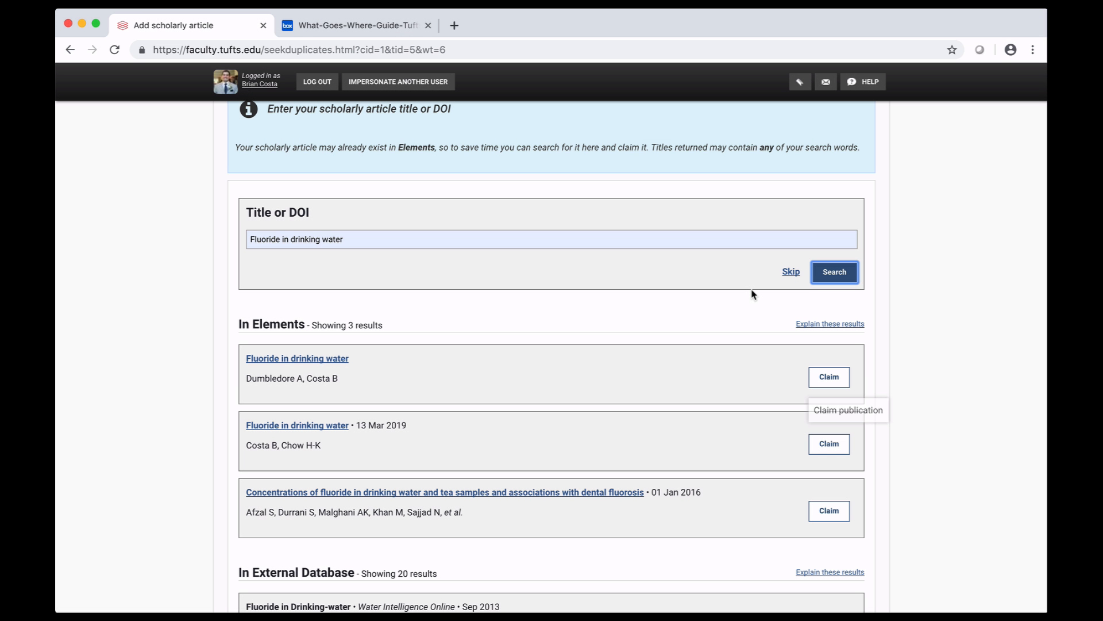
pyautogui.click(789, 271)
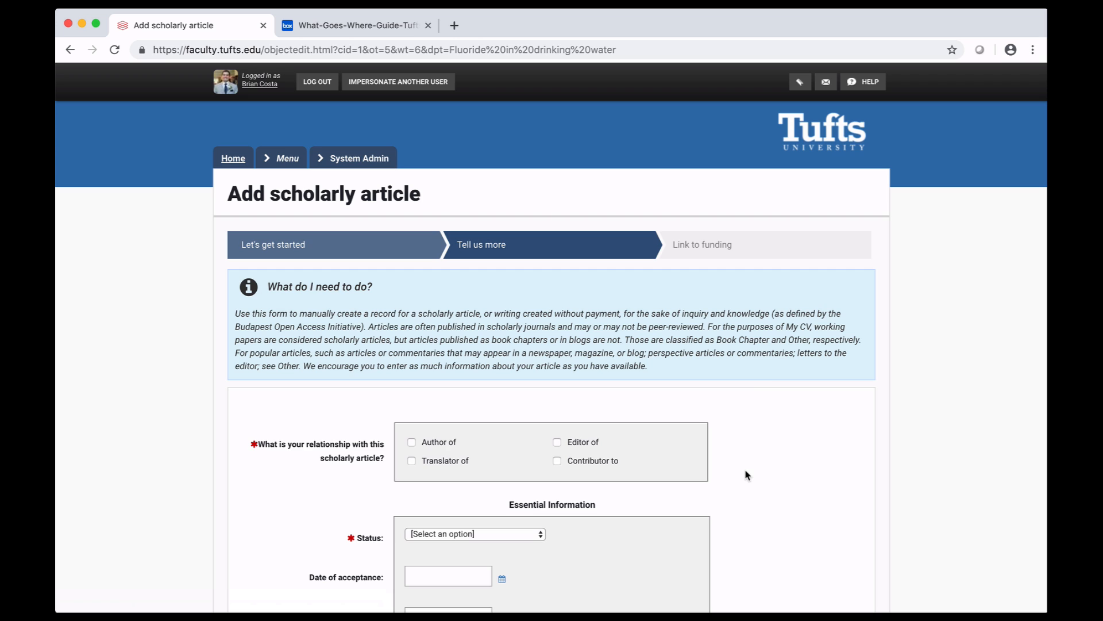
pyautogui.scroll(-3, 745, 474)
pyautogui.scroll(-2, 746, 475)
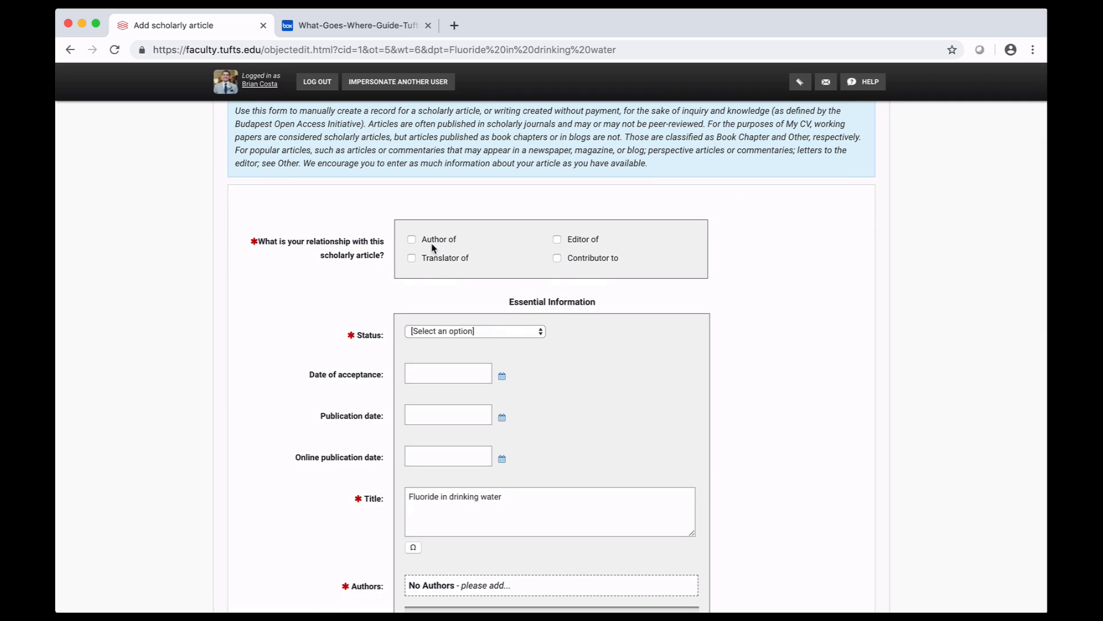
pyautogui.click(431, 246)
# Set the article's status to Published and its publication date to 10 Apr 2019, then save the record
pyautogui.click(440, 336)
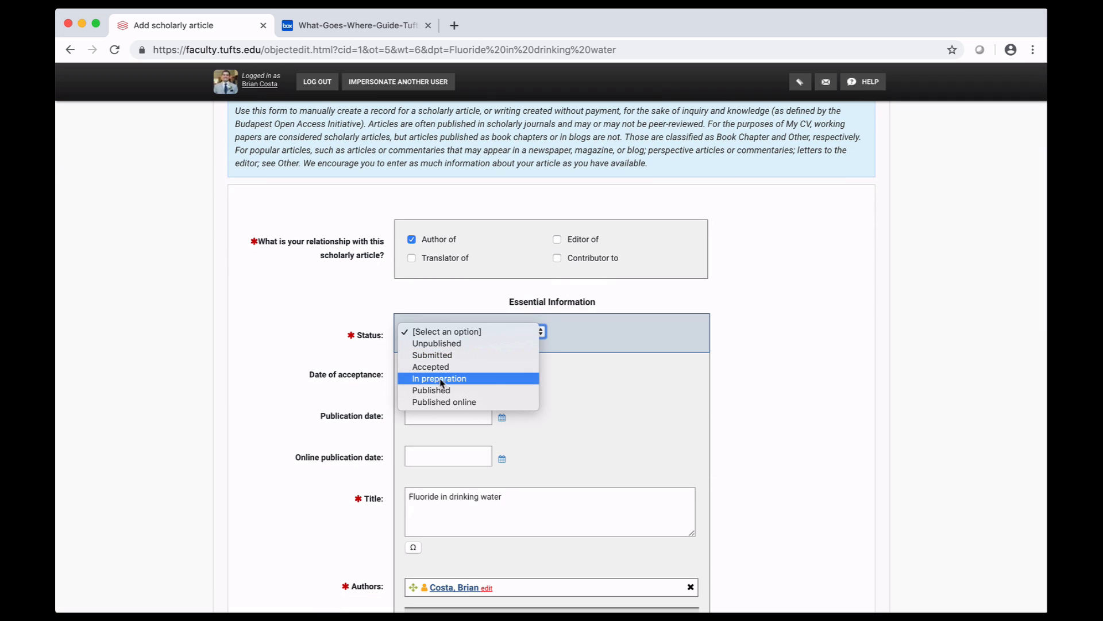
pyautogui.click(440, 393)
pyautogui.click(500, 418)
pyautogui.click(483, 498)
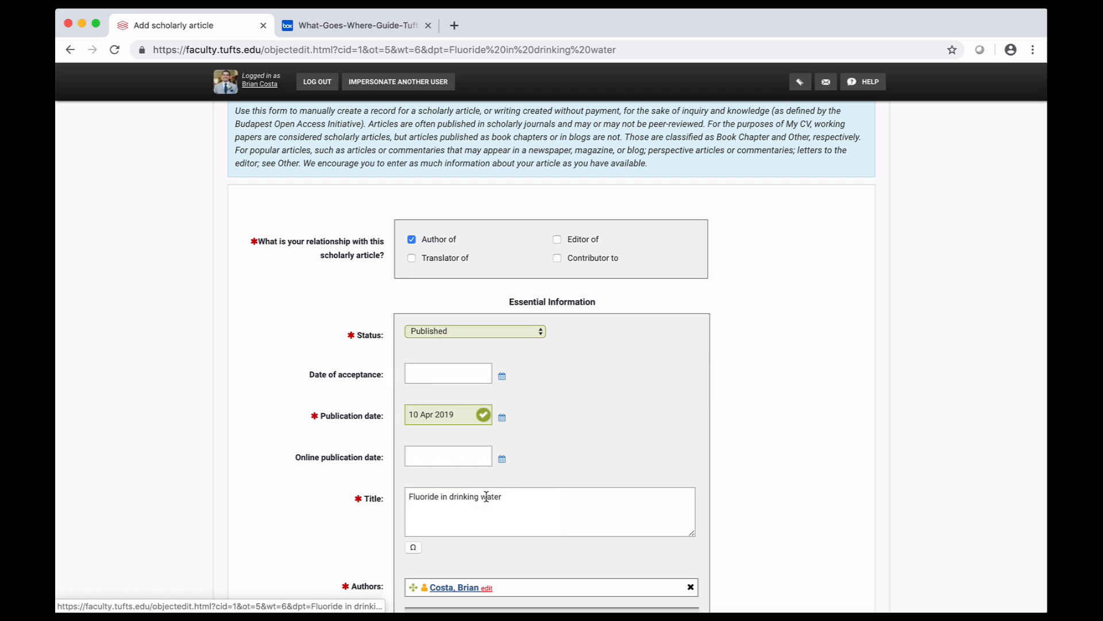
pyautogui.scroll(-15, 492, 519)
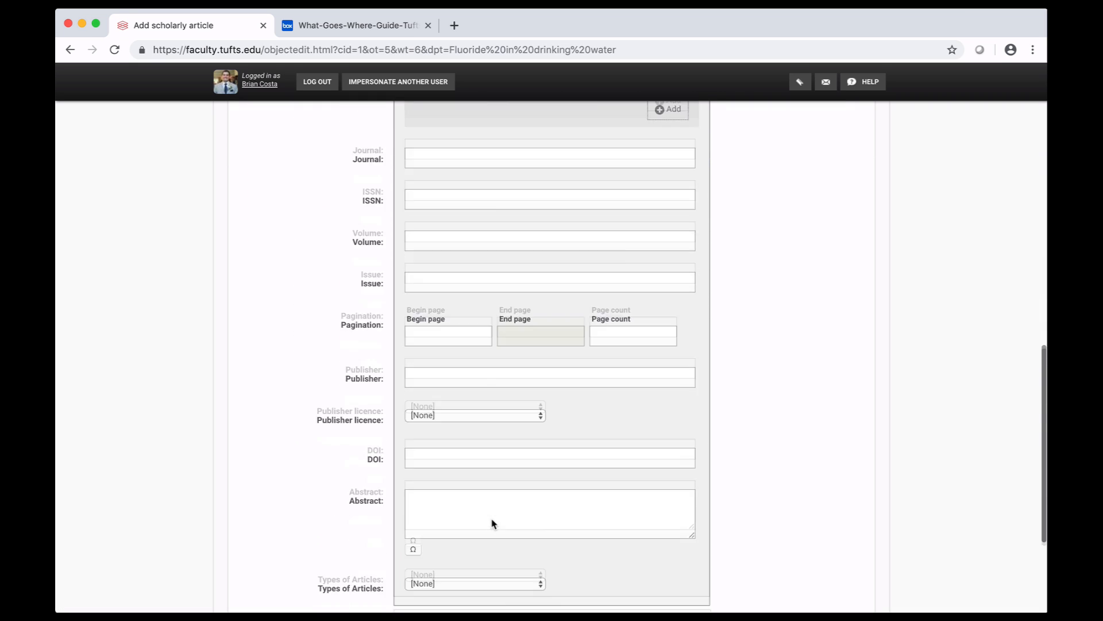
pyautogui.click(847, 493)
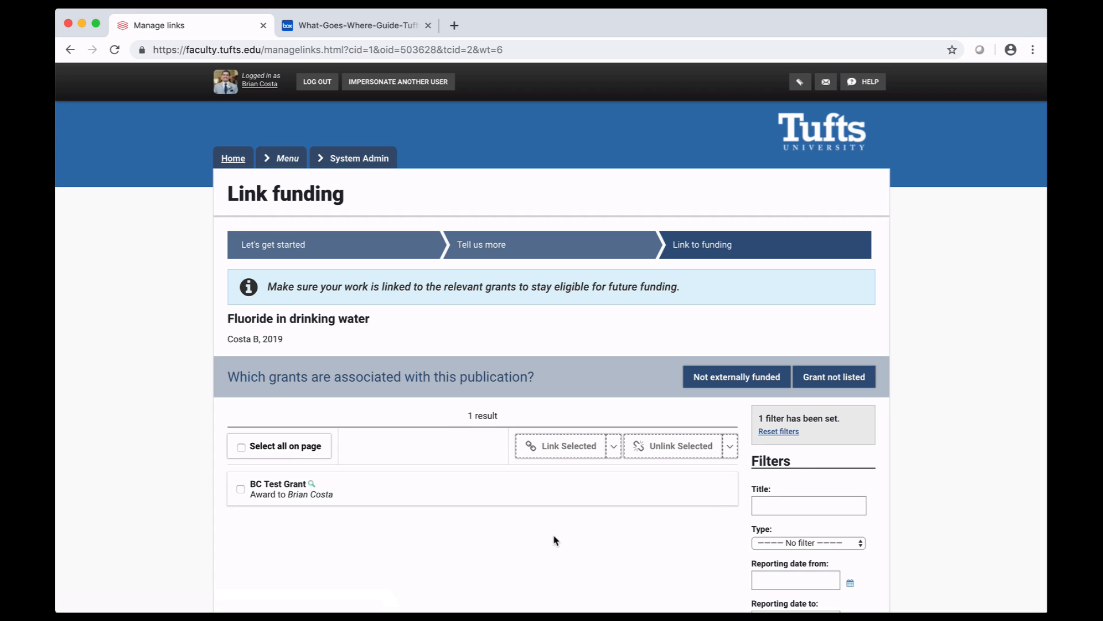
# Mark the article as not externally funded without linking the selected BC Test Grant, and view its publication details
pyautogui.click(241, 490)
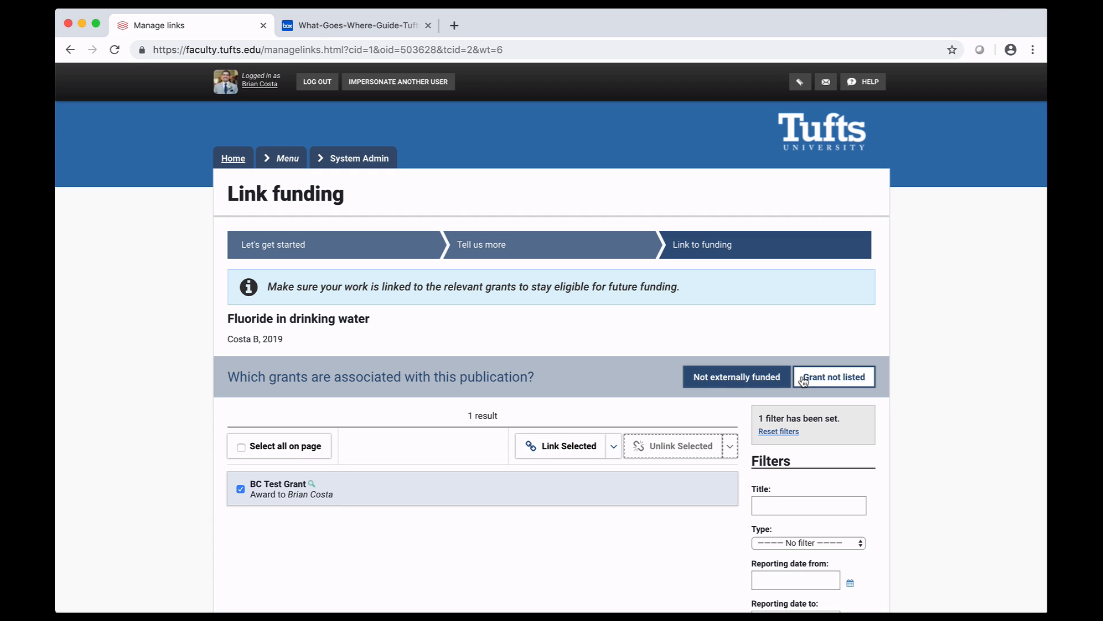
pyautogui.click(770, 380)
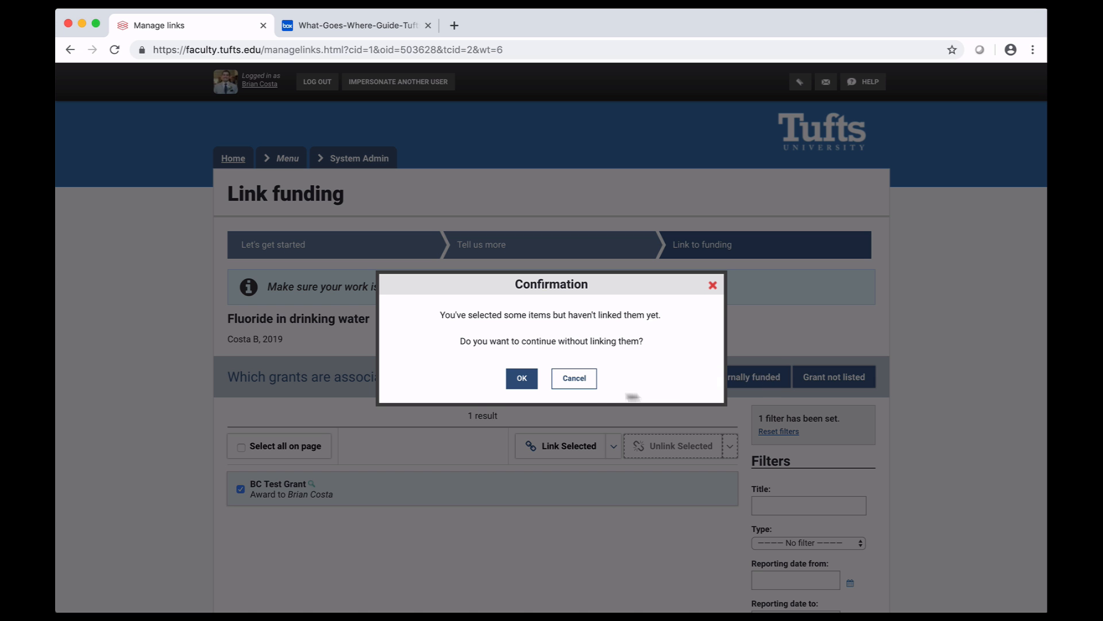
pyautogui.click(520, 381)
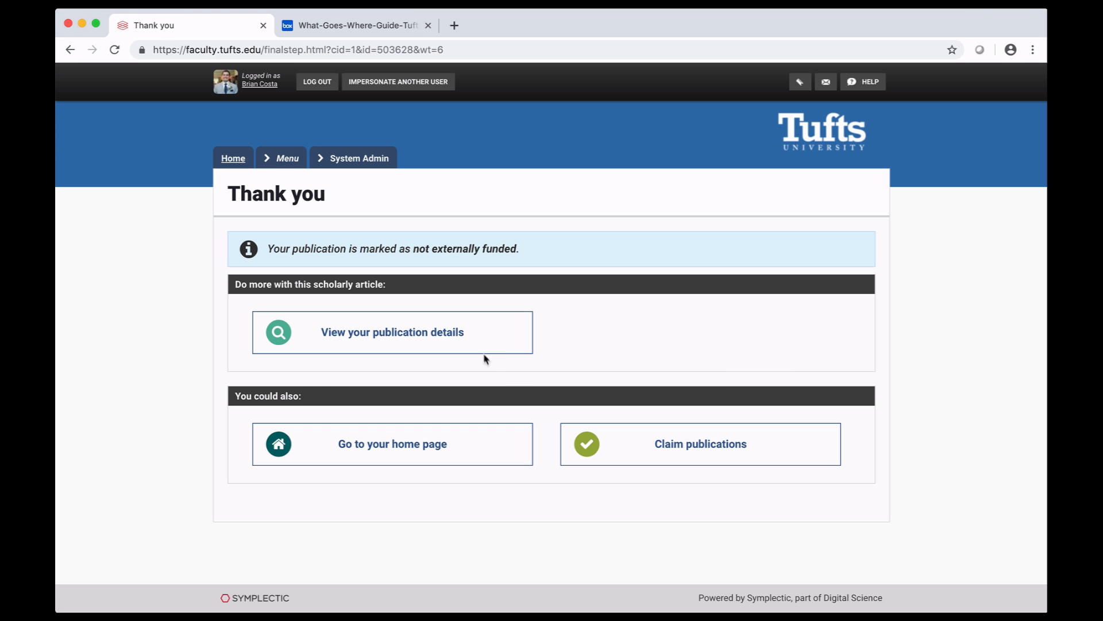
pyautogui.click(481, 347)
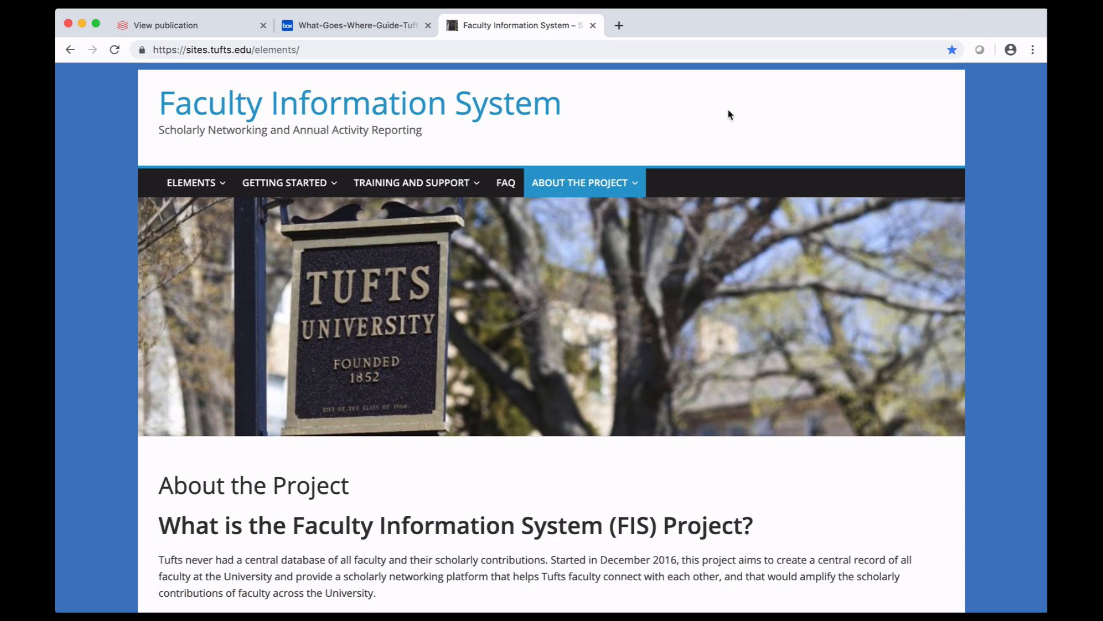
# On the Faculty Information System support site, open the "Editing Your Profile" training page and read its instructions
pyautogui.moveTo(424, 183)
pyautogui.moveTo(422, 289)
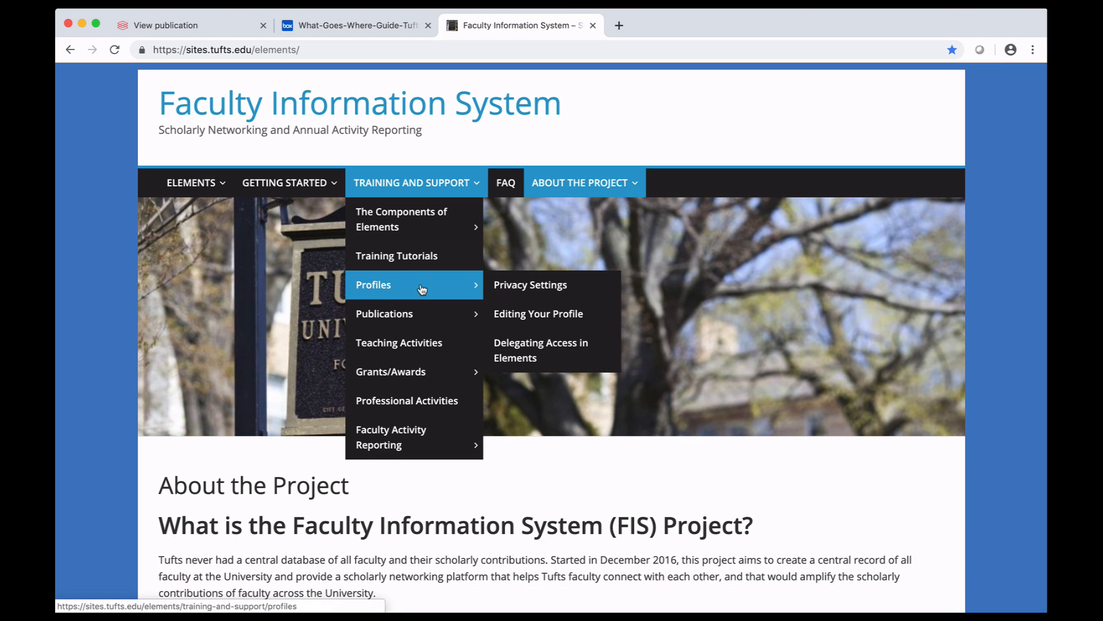
pyautogui.click(535, 314)
pyautogui.scroll(-8, 525, 380)
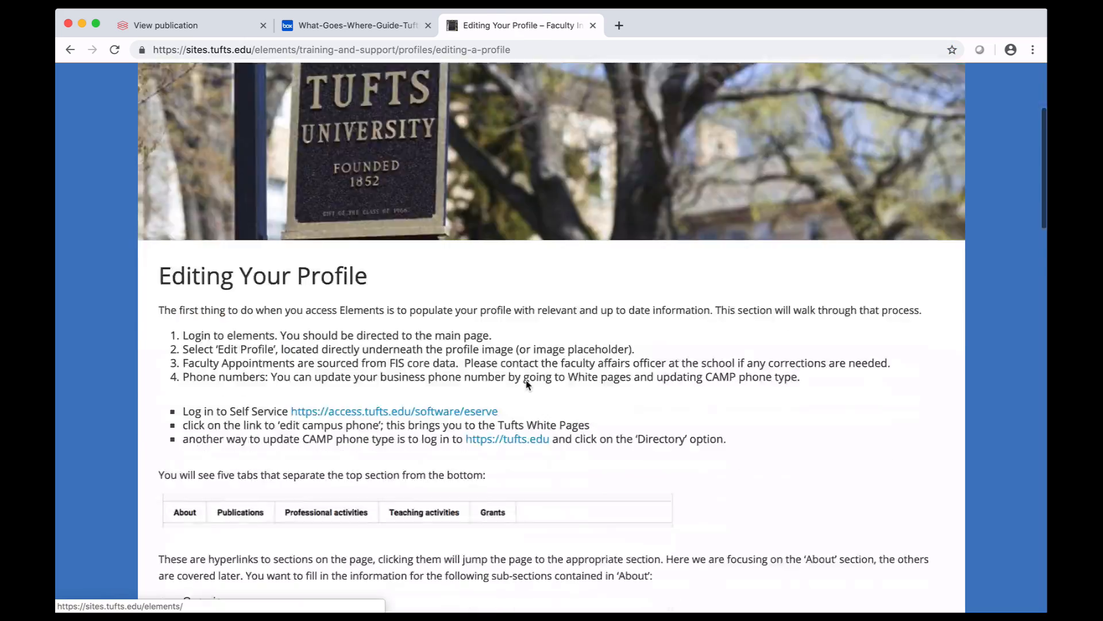